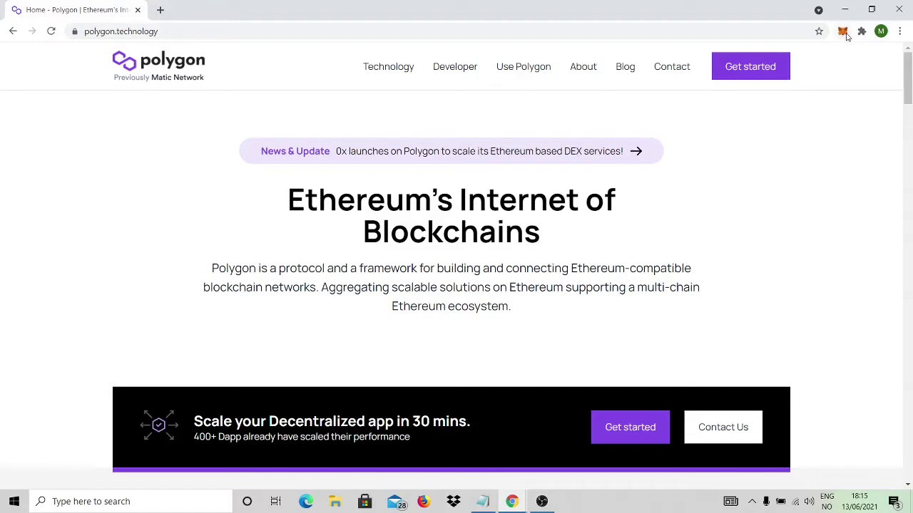
- Open MetaMask's blank custom RPC form and view the fields needed to add a network
click(843, 32)
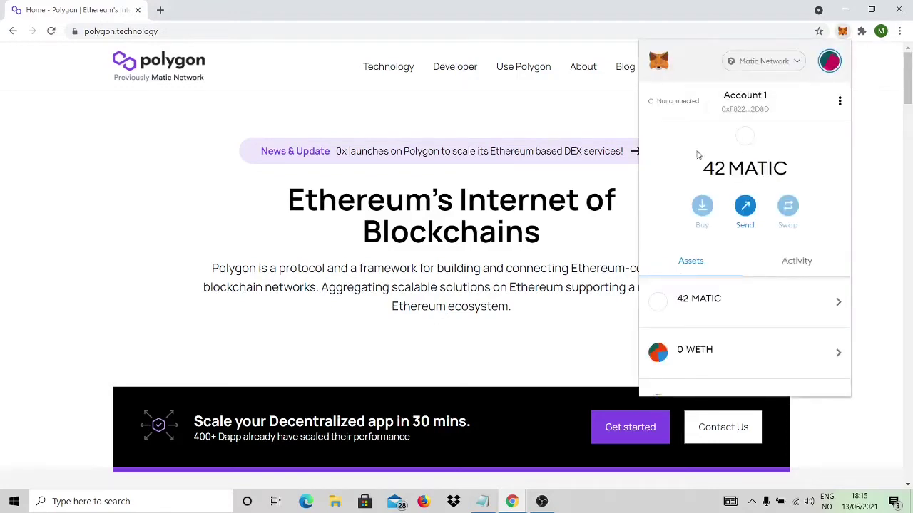
mouse_move(706, 169)
click(799, 63)
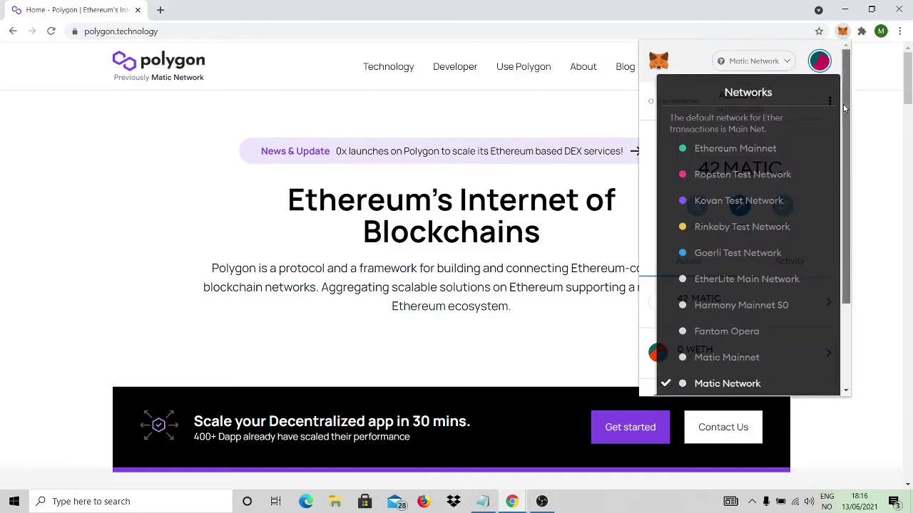
drag(843, 104, 843, 187)
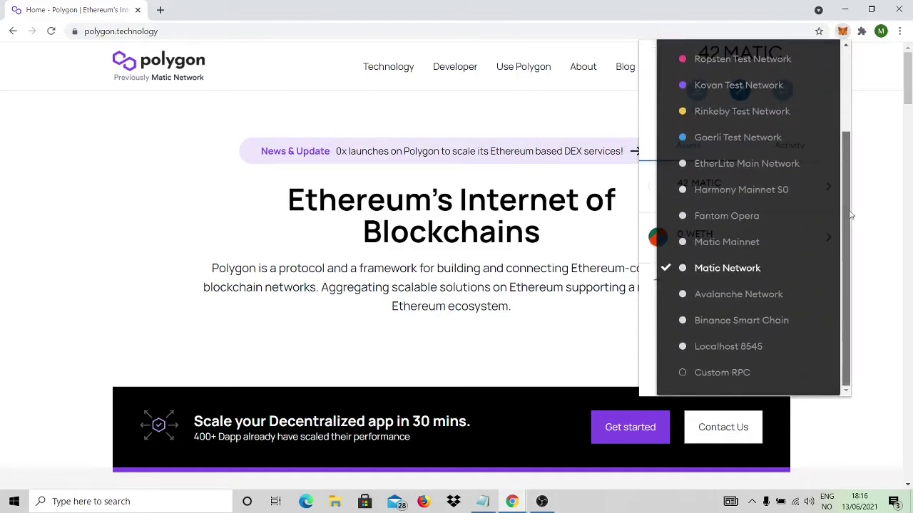
click(727, 376)
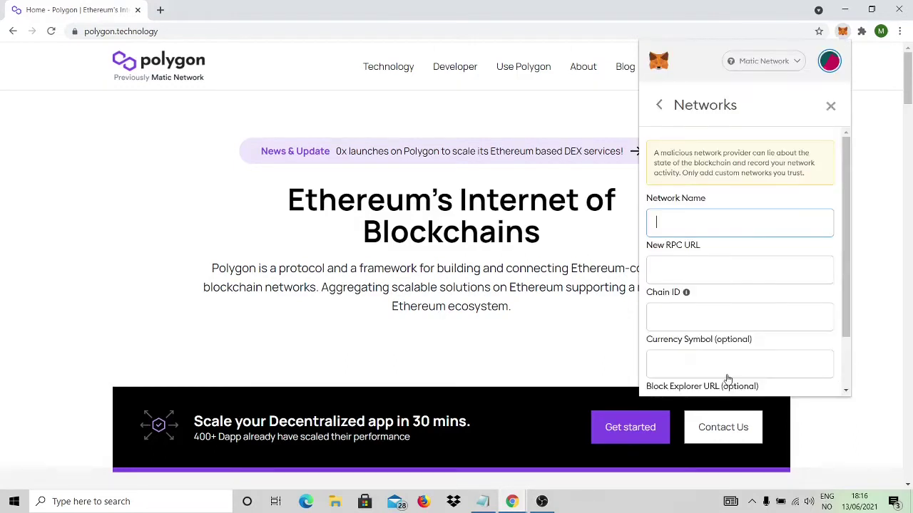
scroll(850, 200, down, 2)
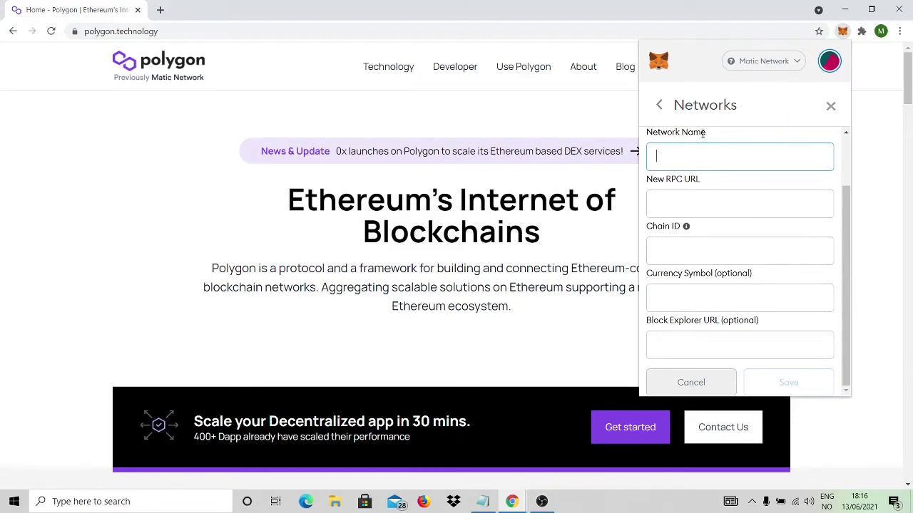
- Review the saved Matic Network settings in MetaMask, including RPC URL, chain ID, symbol and block explorer, and close the wallet
click(659, 106)
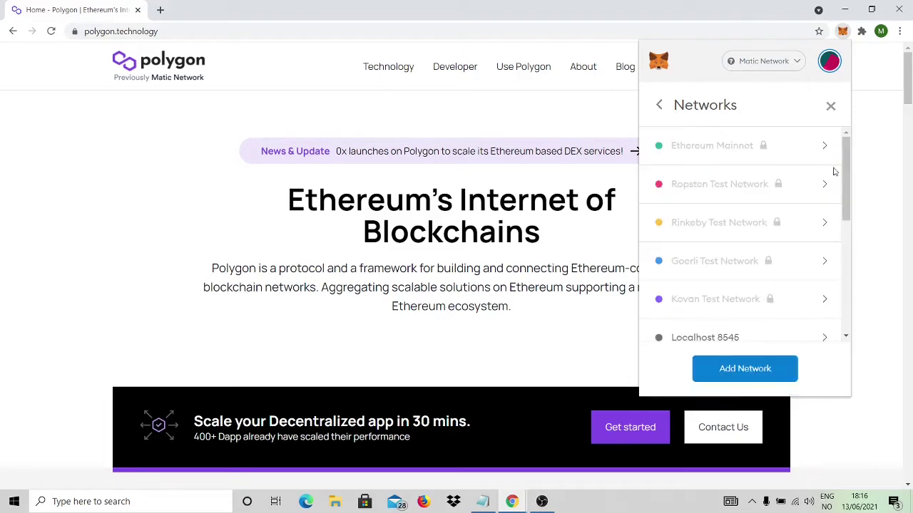
drag(846, 203, 856, 263)
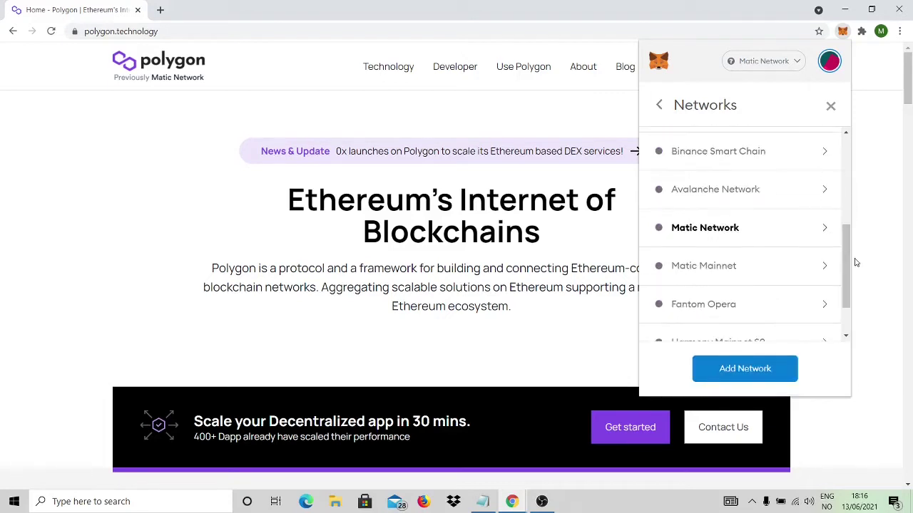
click(722, 229)
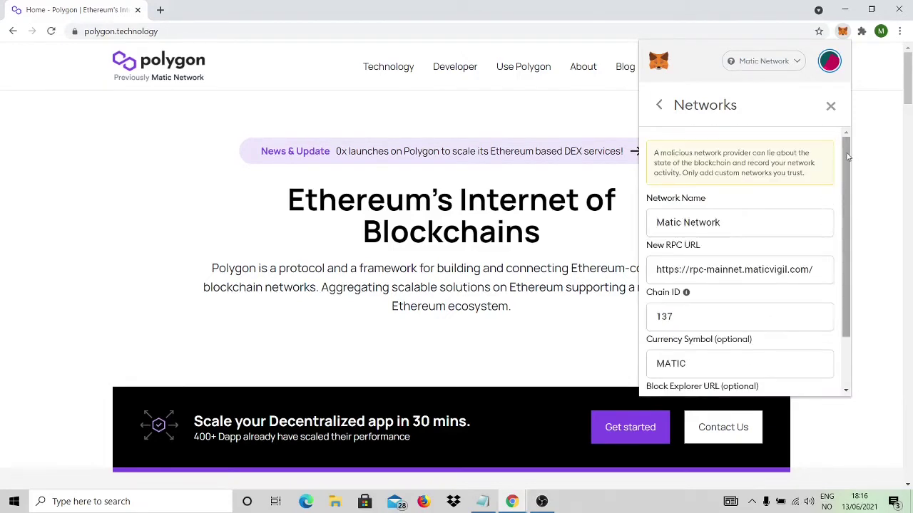
drag(857, 160, 852, 225)
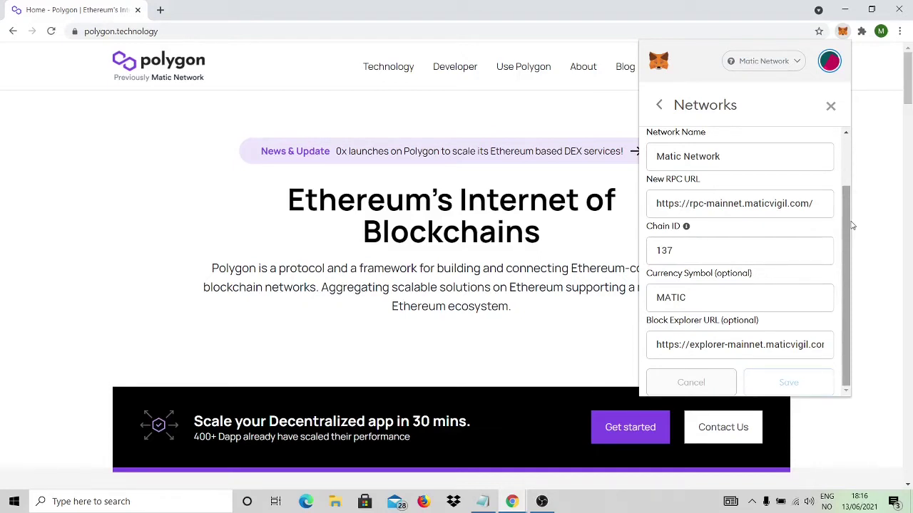
click(241, 179)
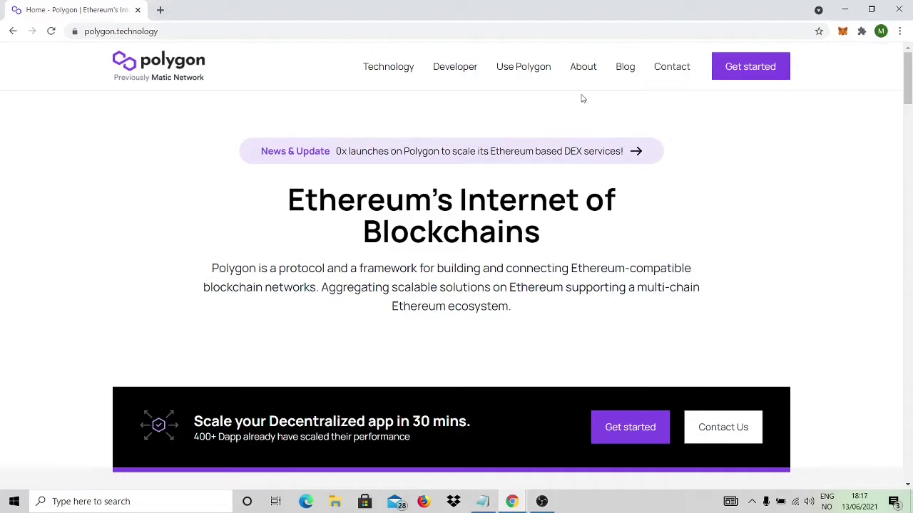
- Open the Polygon Wallet from the Polygon site and log in with MetaMask by signing its signature request
mouse_move(540, 67)
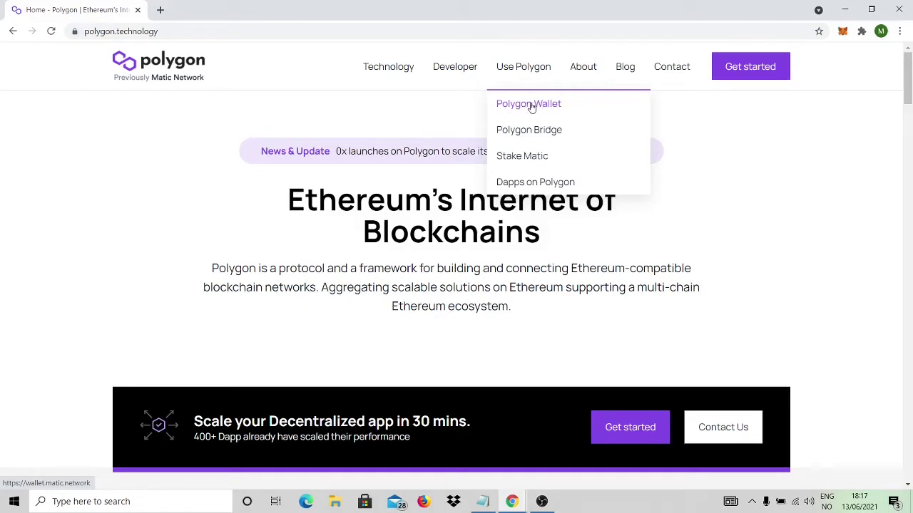
click(530, 105)
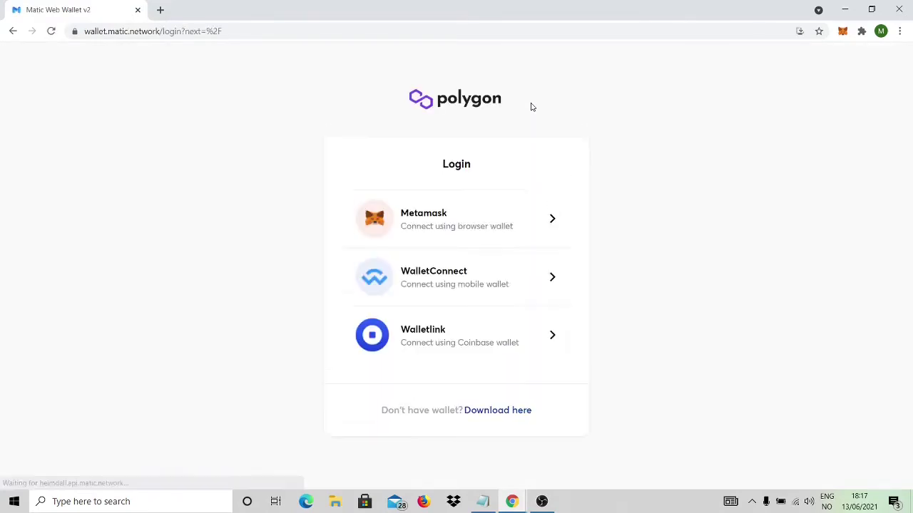
click(843, 34)
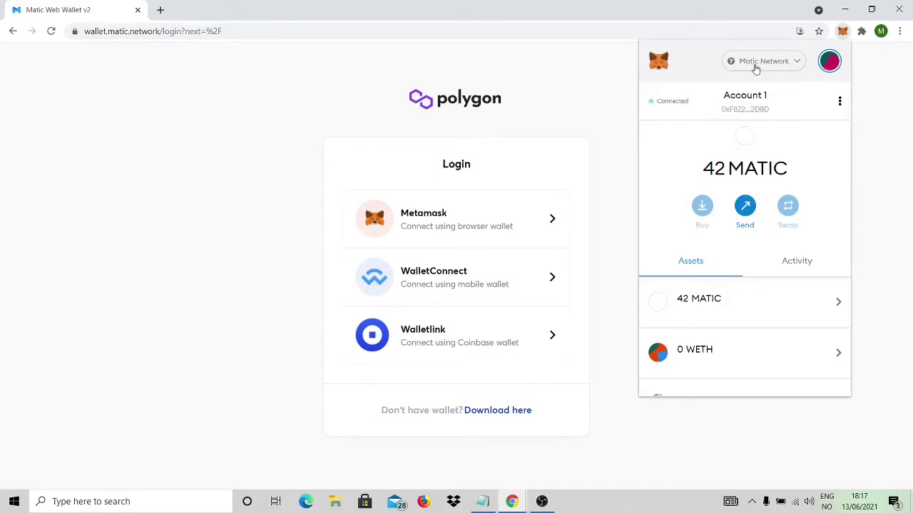
click(600, 107)
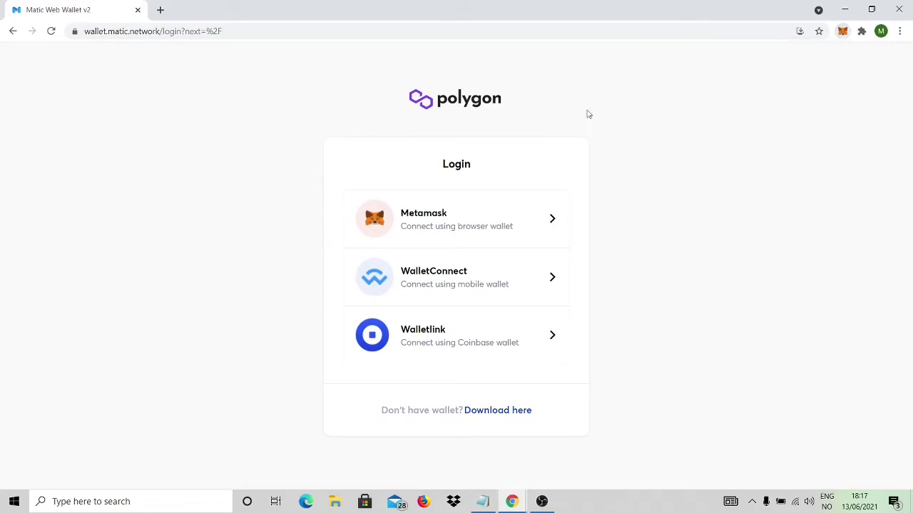
click(436, 217)
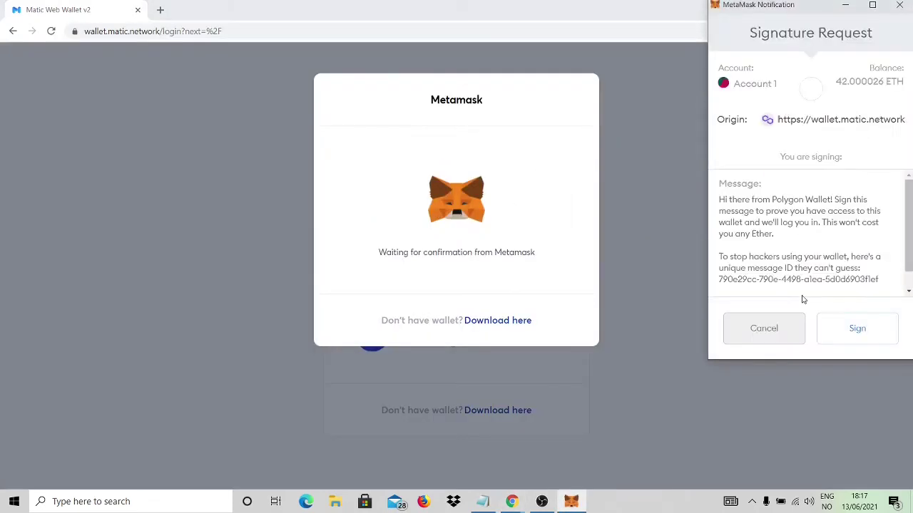
click(856, 329)
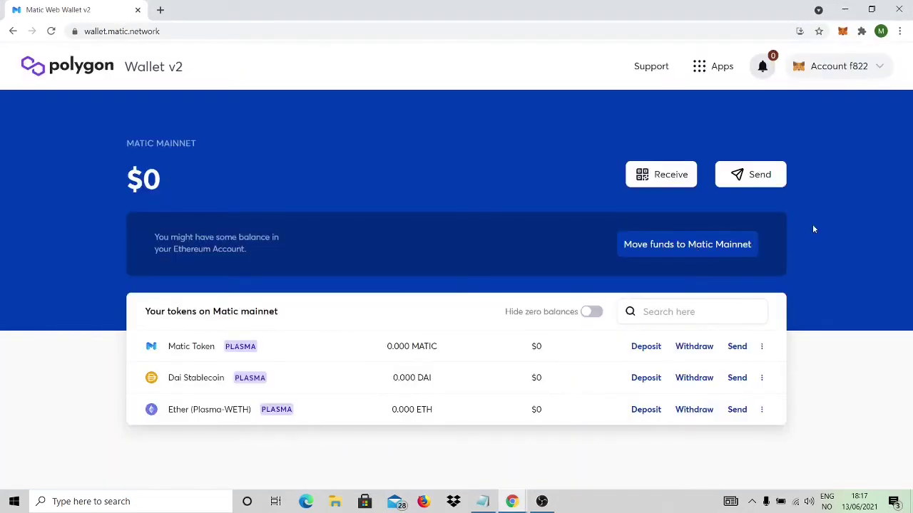
- Examine the first page of tokens and balances held on Matic mainnet
drag(911, 173, 911, 309)
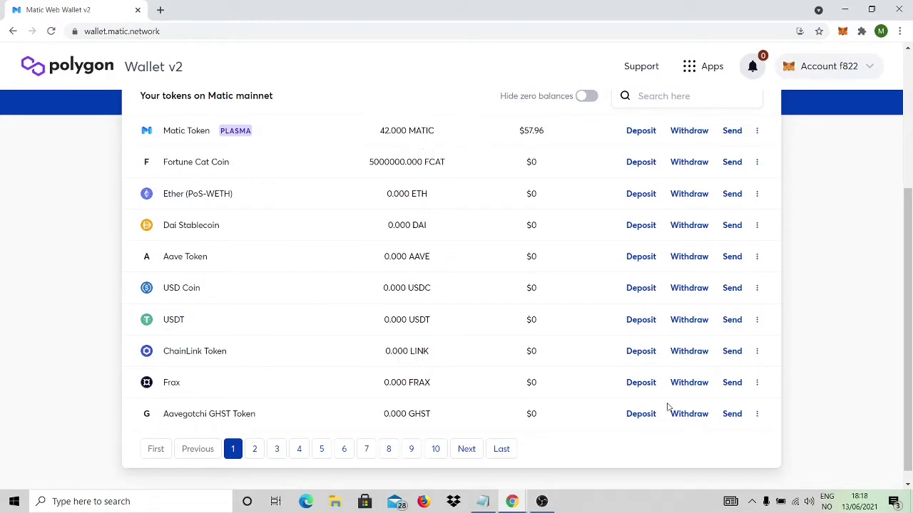
drag(911, 291, 910, 172)
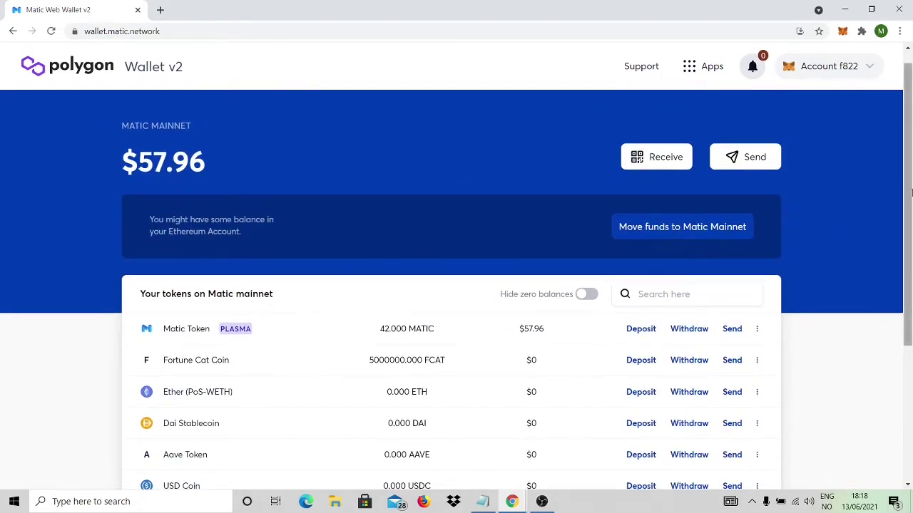
drag(910, 193, 910, 294)
scroll(910, 294, up, 1)
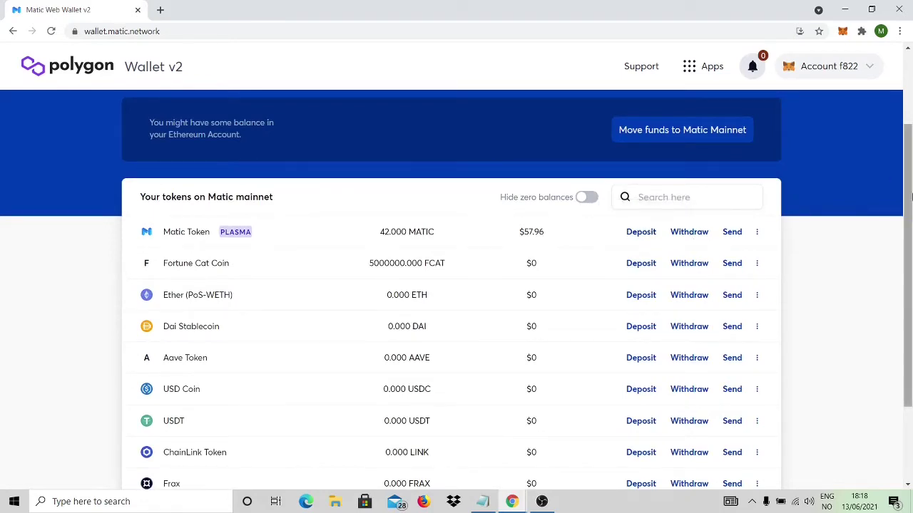
scroll(911, 227, down, 1)
scroll(911, 227, up, 2)
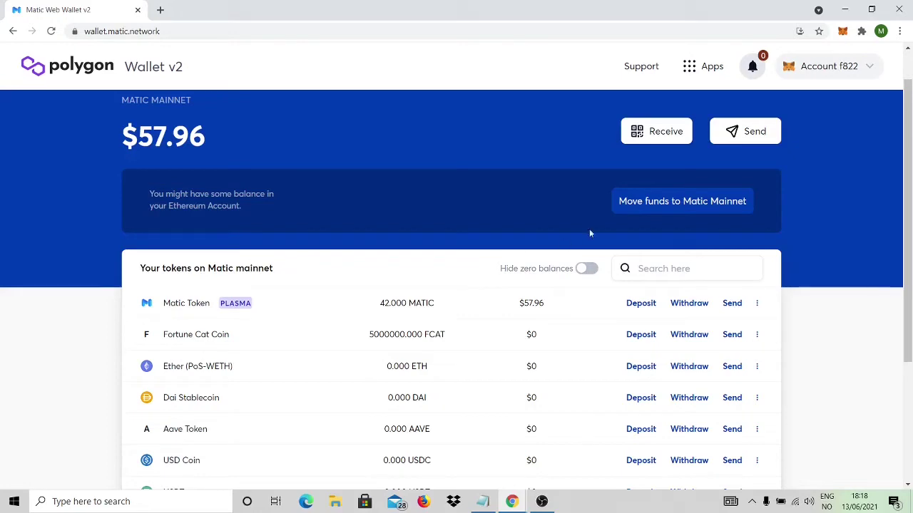
- Prepare a bridge transfer of 600 0chain tokens from Ethereum to Matic Network, and return to the wallet without submitting it
click(671, 200)
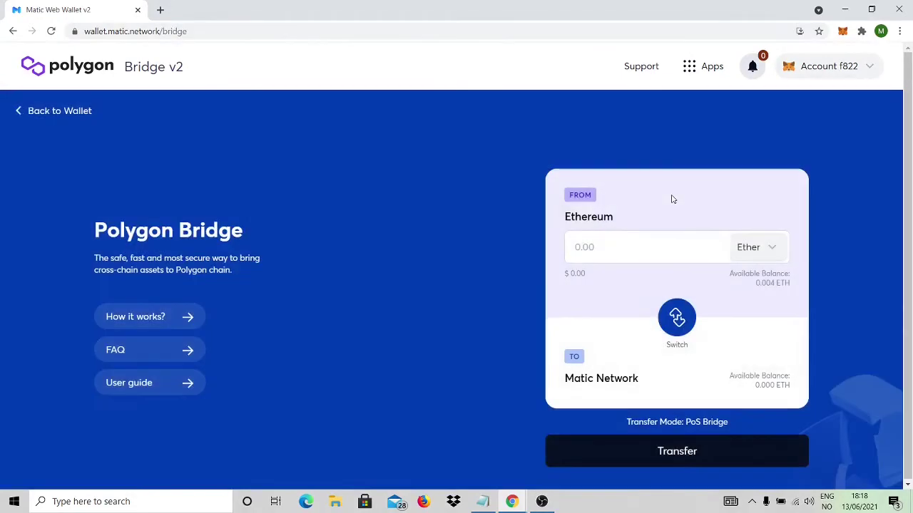
click(773, 249)
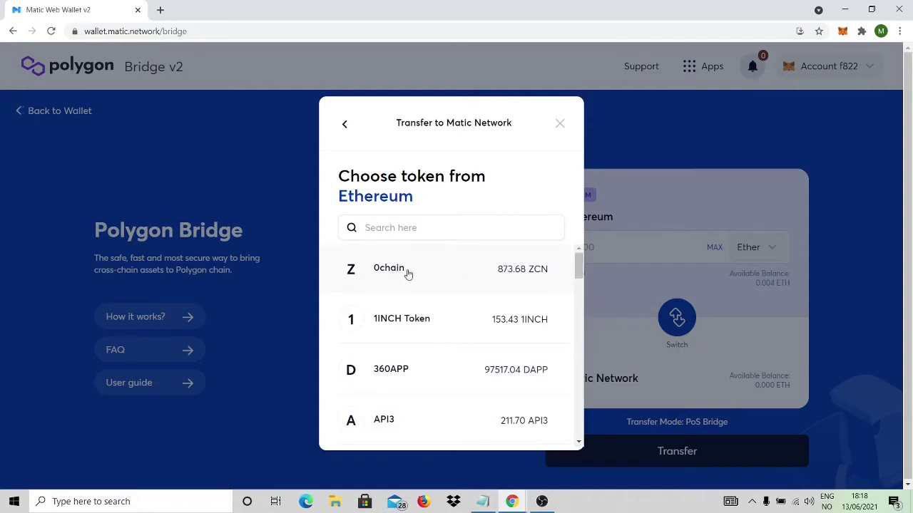
click(492, 270)
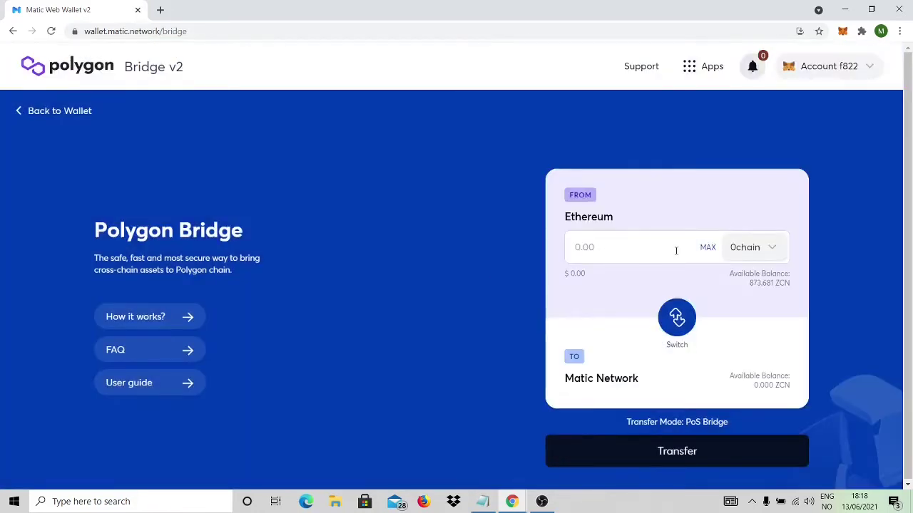
click(591, 247)
text(600)
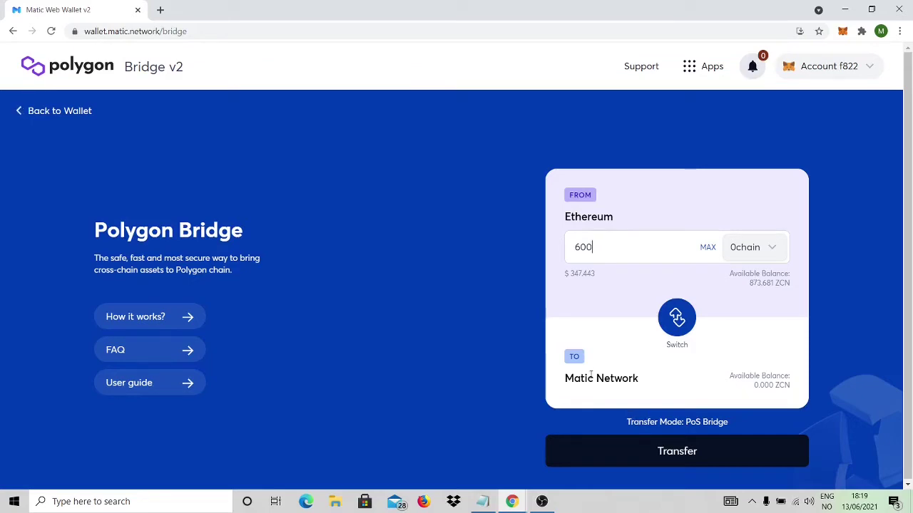
click(66, 111)
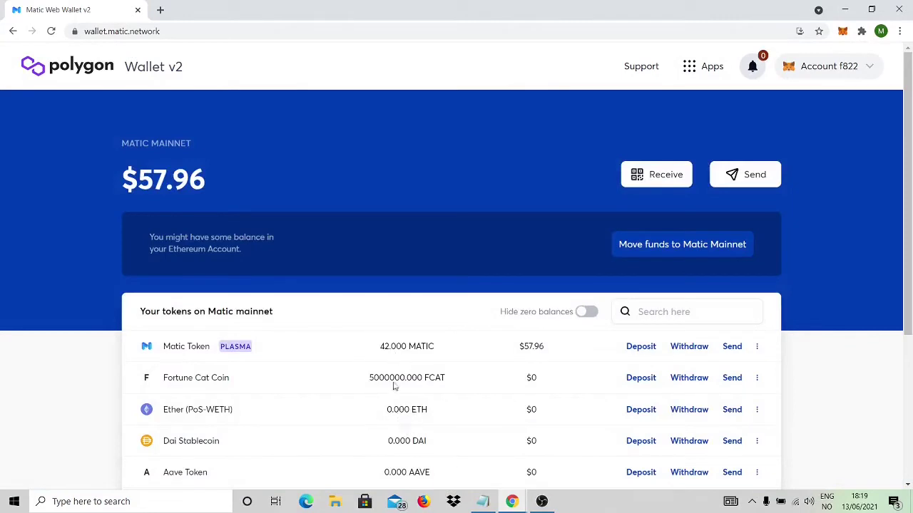
- View the bridge page for moving funds to Matic Mainnet once more and go back to the wallet overview
mouse_move(908, 171)
mouse_down()
mouse_move(910, 233)
mouse_move(910, 172)
mouse_up()
scroll(784, 207, down, 1)
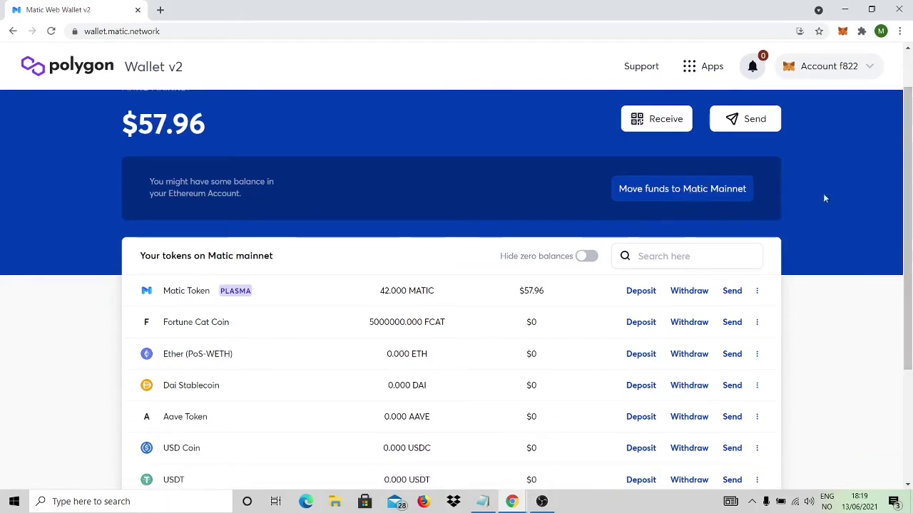
drag(907, 183, 911, 155)
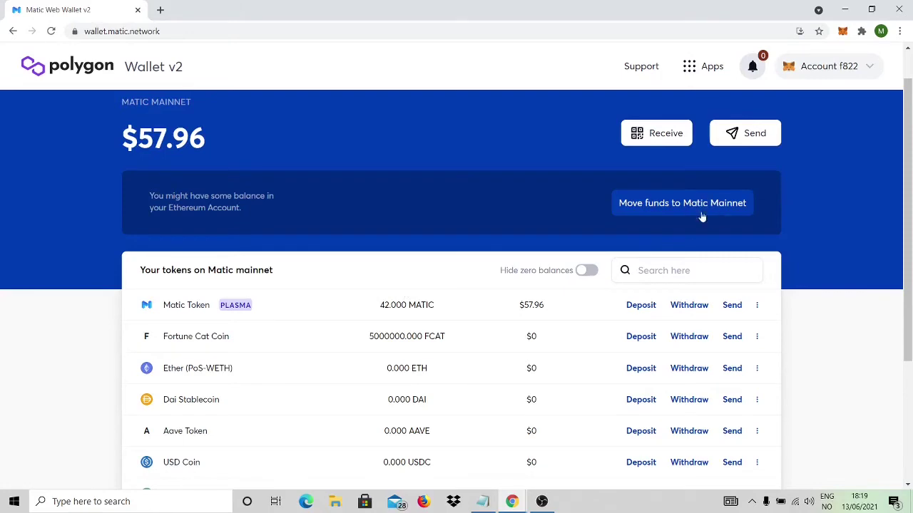
click(727, 204)
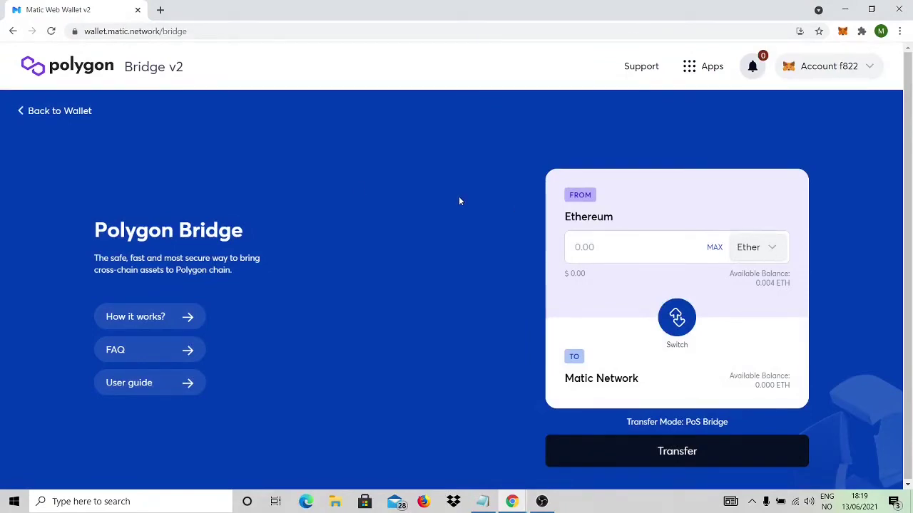
click(54, 111)
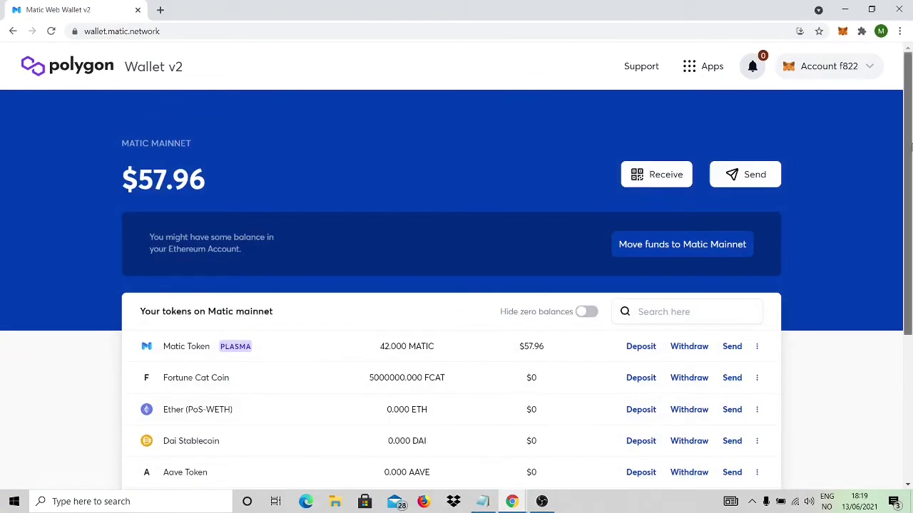
- Look over the Matic mainnet token list with its deposit, withdraw and send options
drag(908, 146, 912, 217)
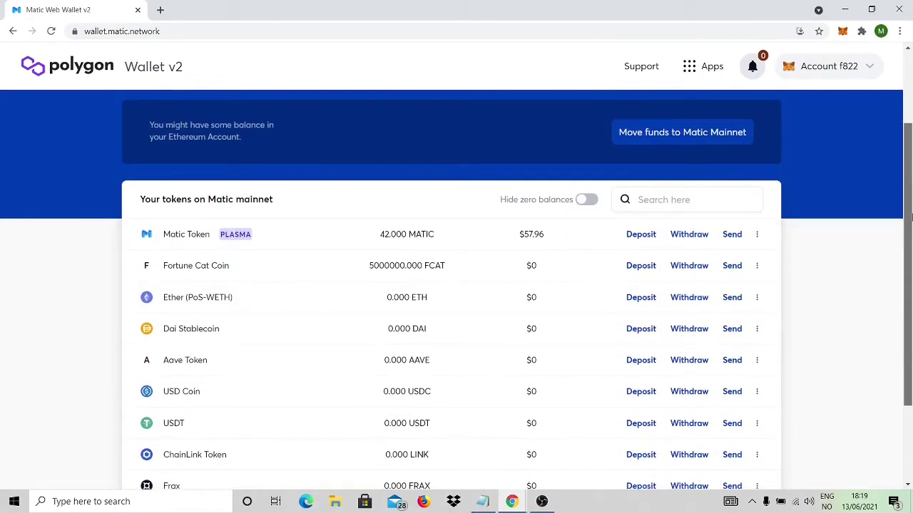
drag(911, 217, 911, 284)
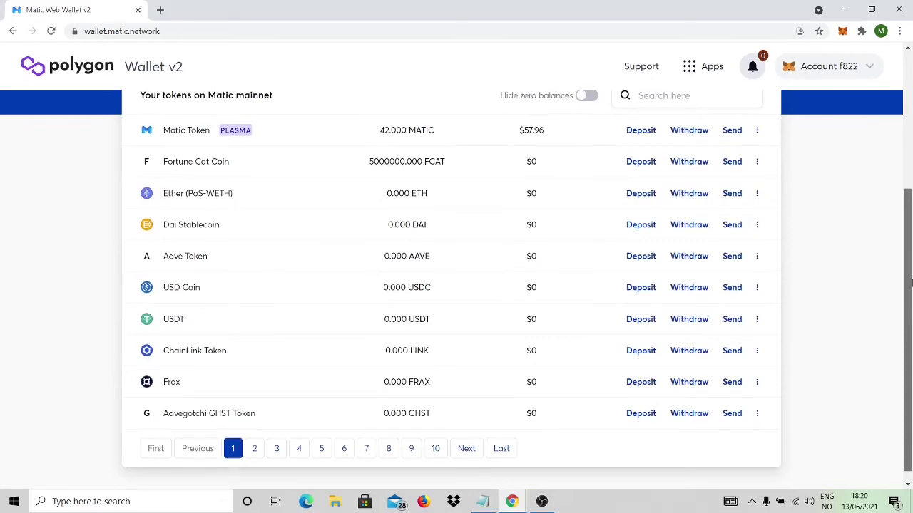
drag(912, 285, 906, 233)
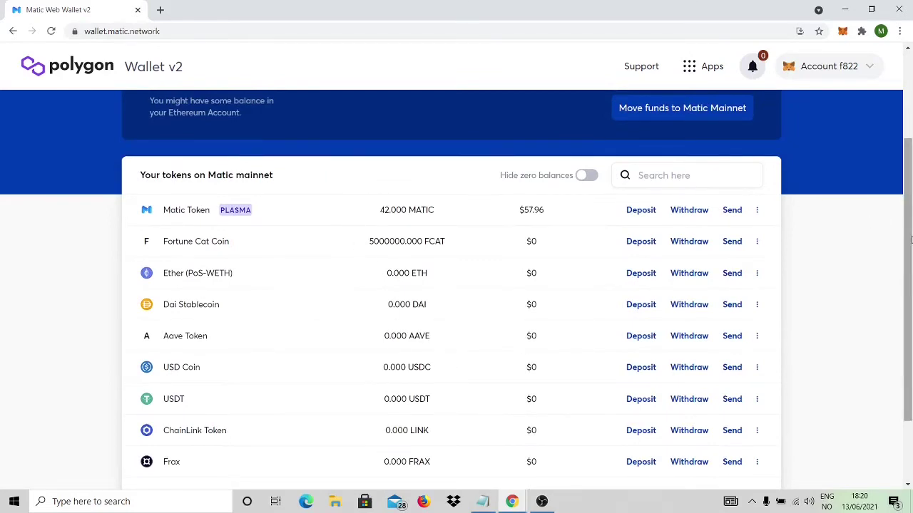
drag(910, 241, 909, 280)
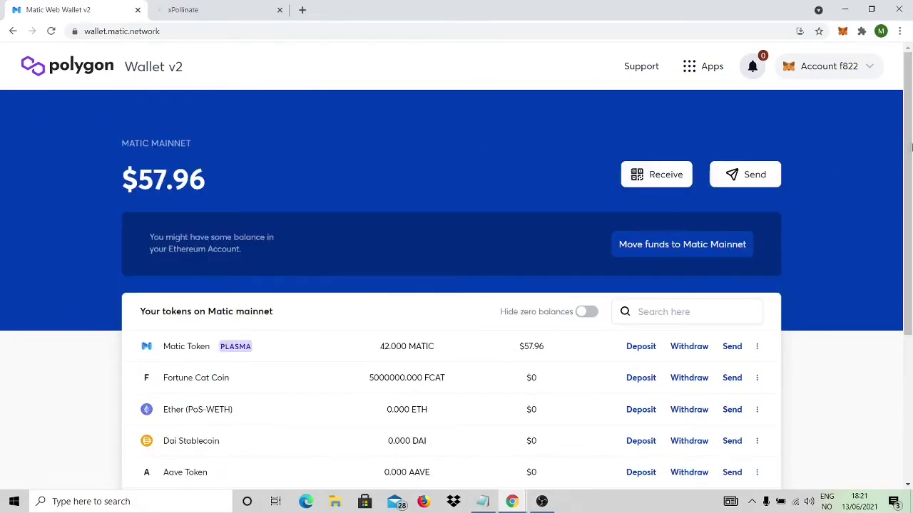
drag(910, 148, 911, 239)
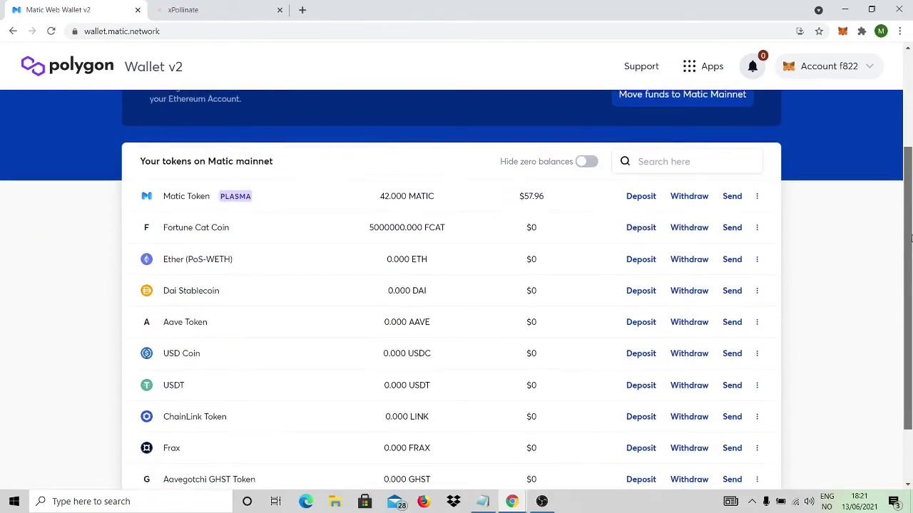
drag(910, 239, 911, 140)
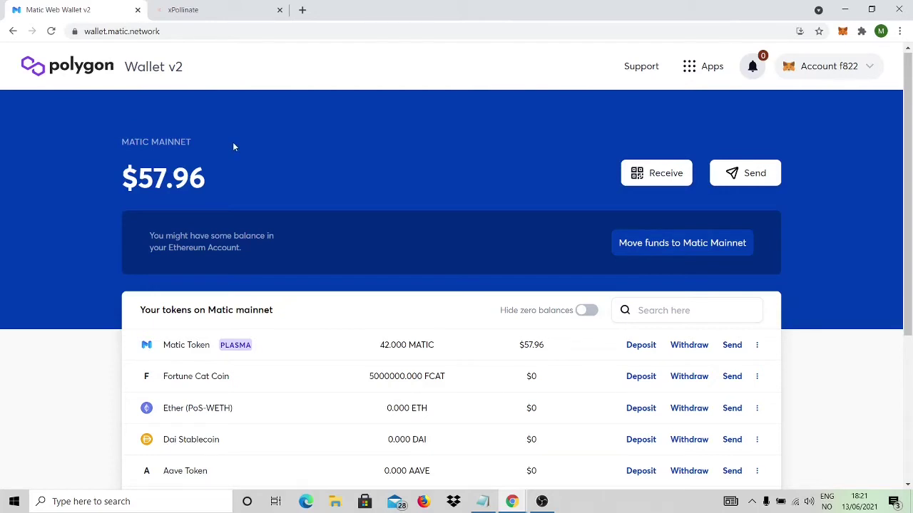
- Switch to the xPollinate cross-chain bridge and change the MetaMask network to Binance Smart Chain
click(218, 8)
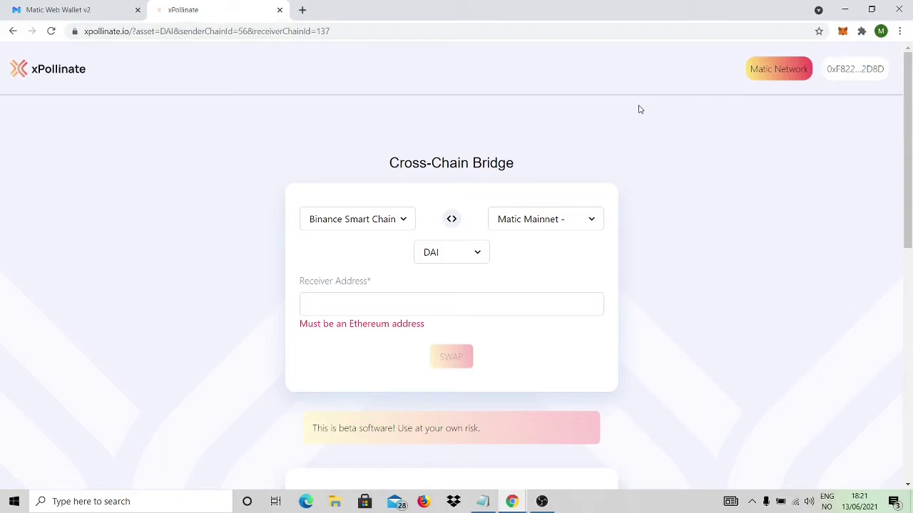
click(843, 31)
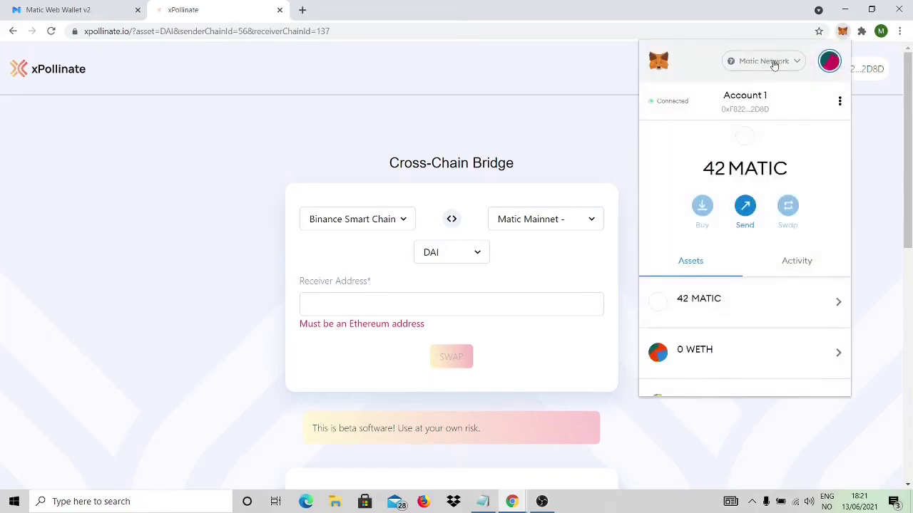
click(775, 62)
drag(848, 134, 862, 226)
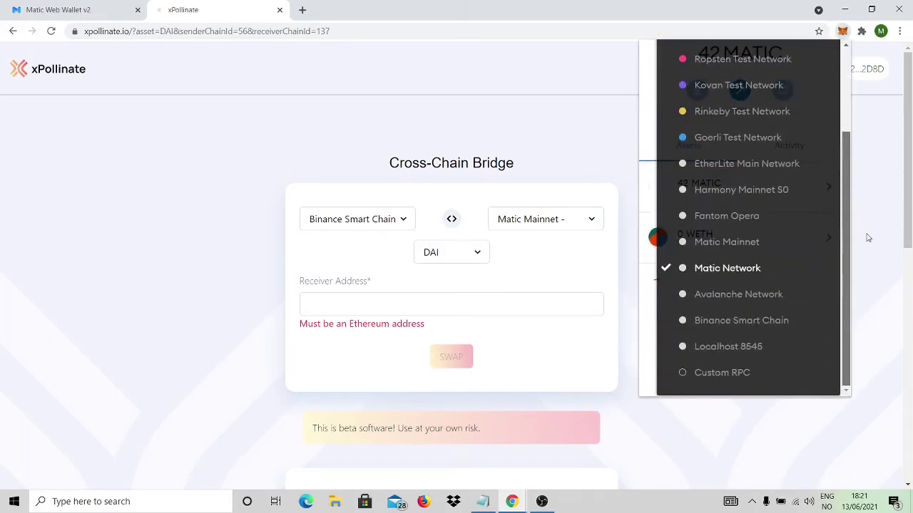
click(763, 324)
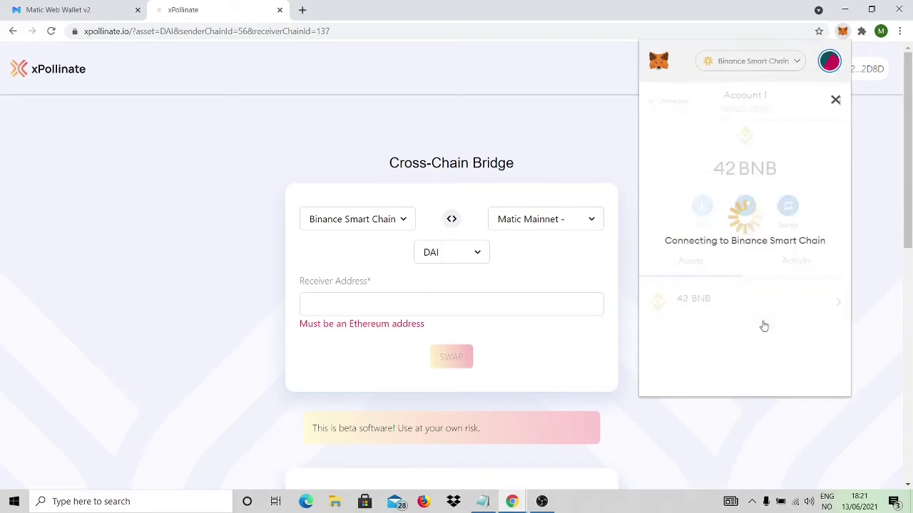
click(560, 119)
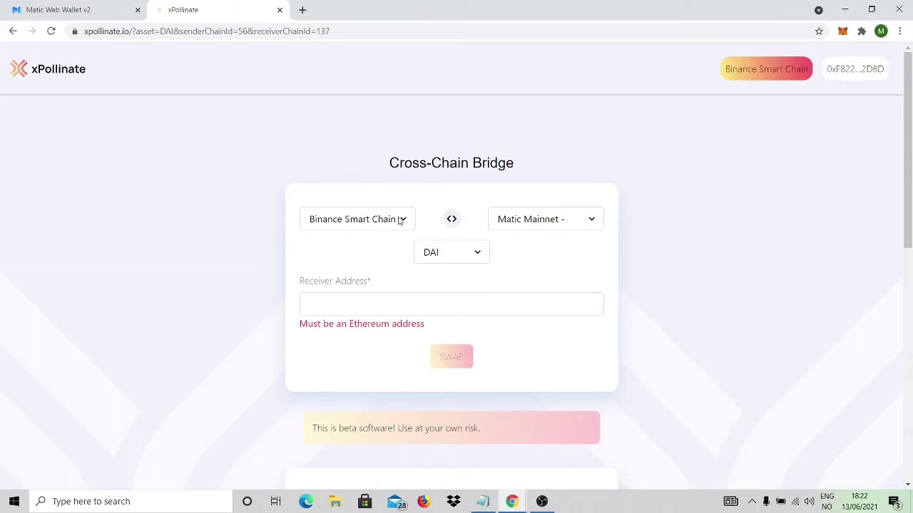
- Set the bridge to transfer USDT from Binance Smart Chain Mainnet to Matic Mainnet
click(369, 226)
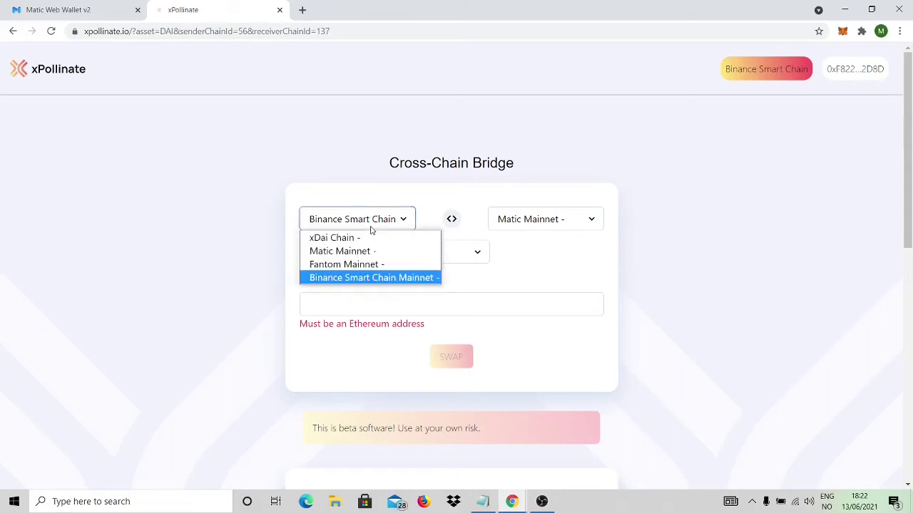
click(363, 278)
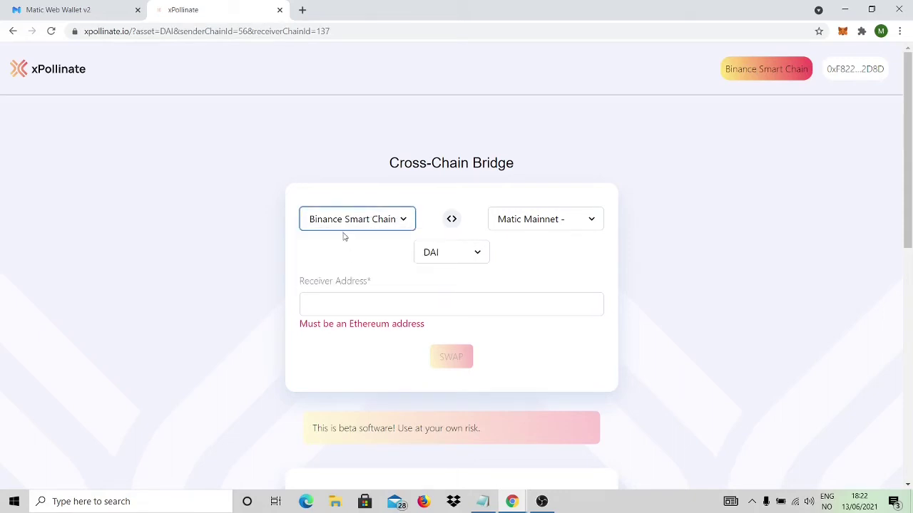
click(559, 222)
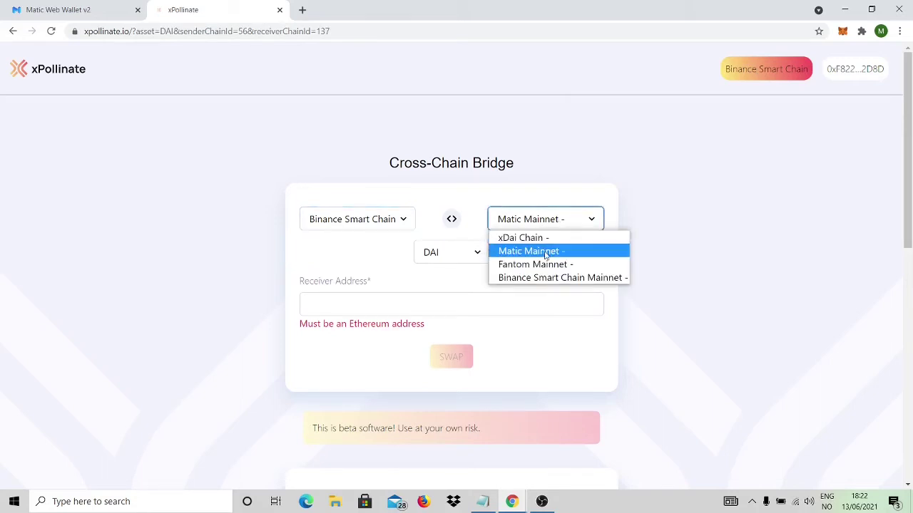
click(546, 252)
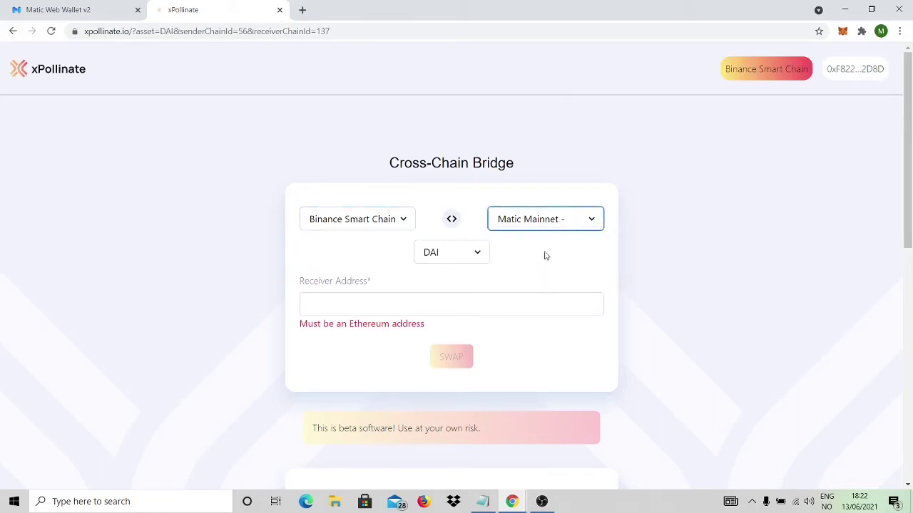
click(470, 254)
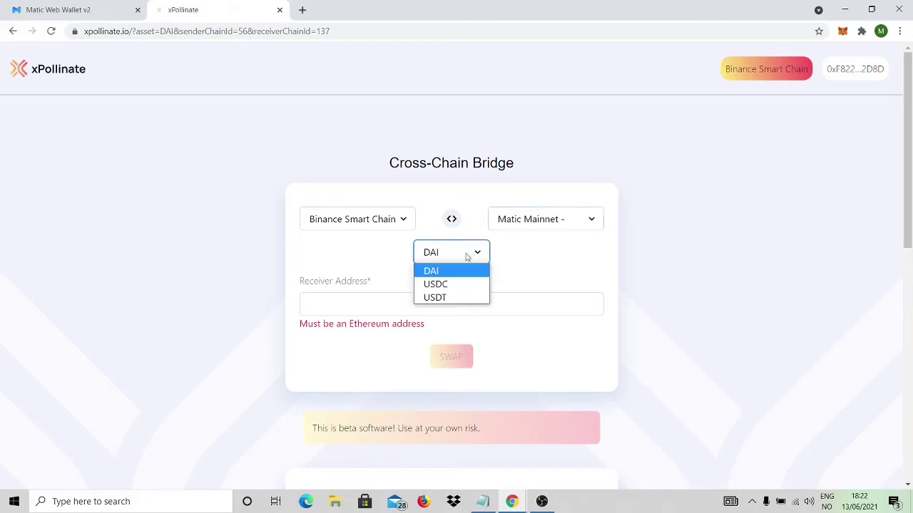
click(456, 299)
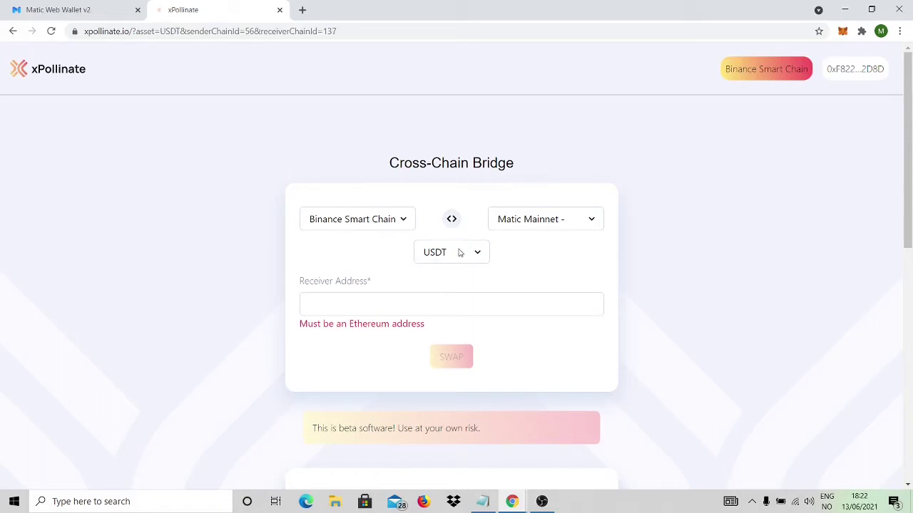
- Copy the Account 1 wallet address from MetaMask and paste it as the bridge's receiver address
click(358, 302)
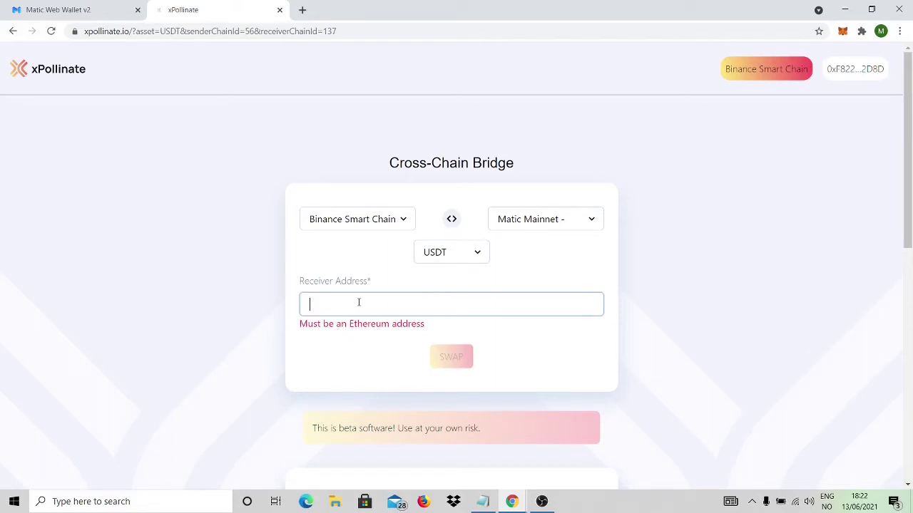
click(842, 31)
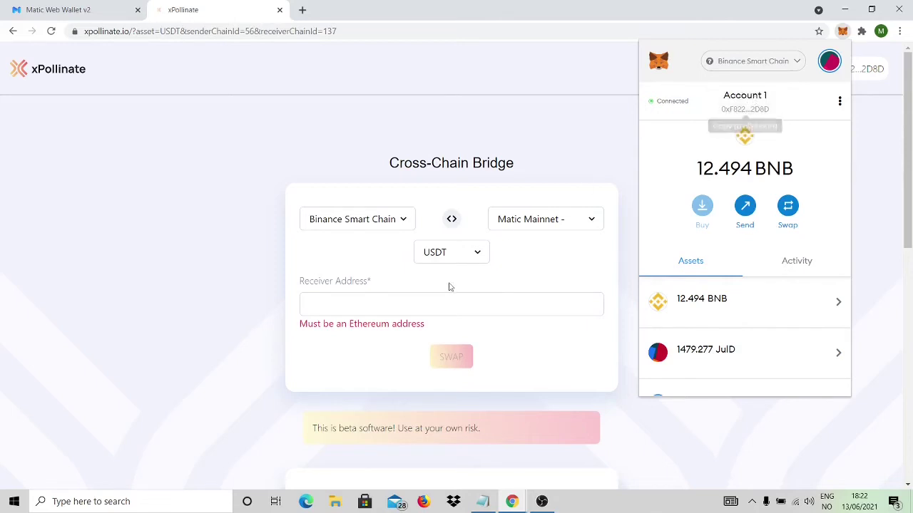
click(350, 282)
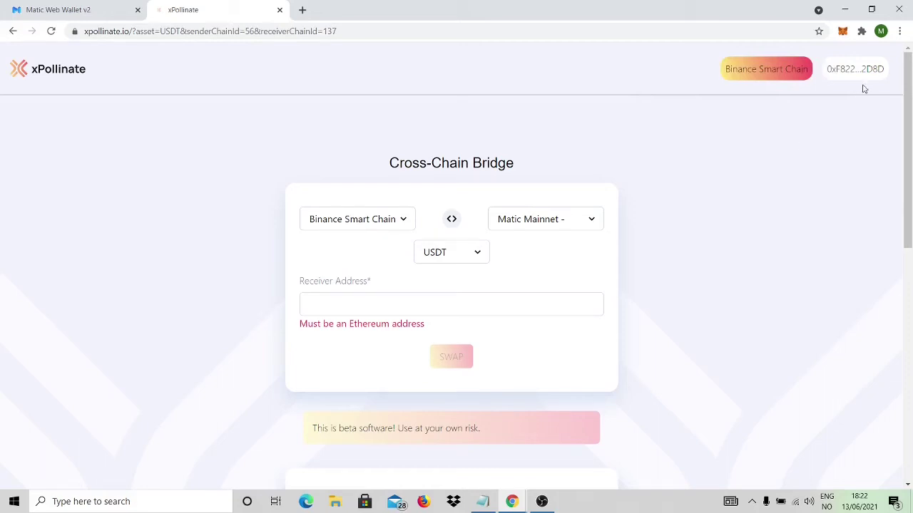
click(843, 33)
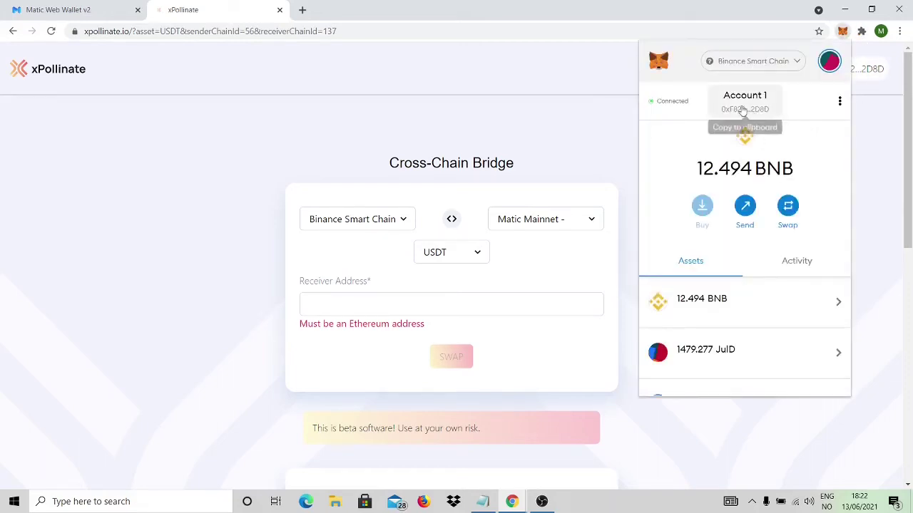
click(743, 104)
click(452, 297)
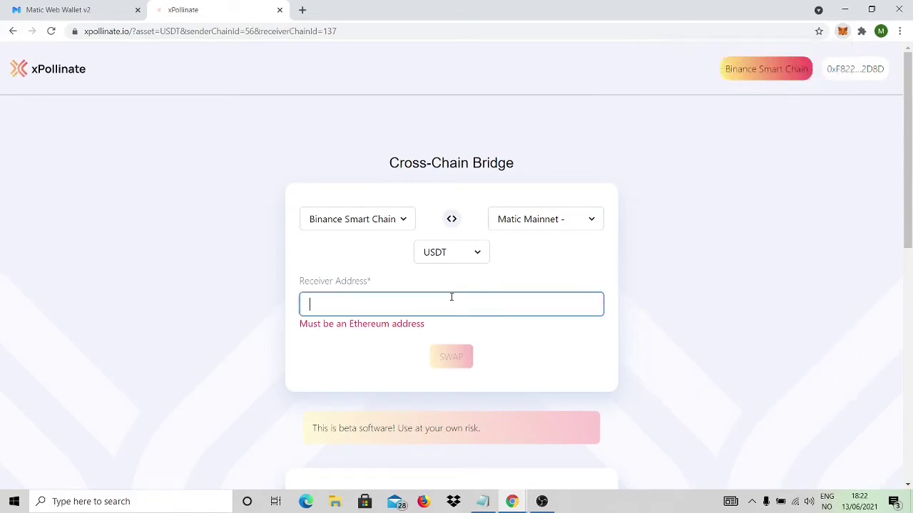
key(ctrl+v)
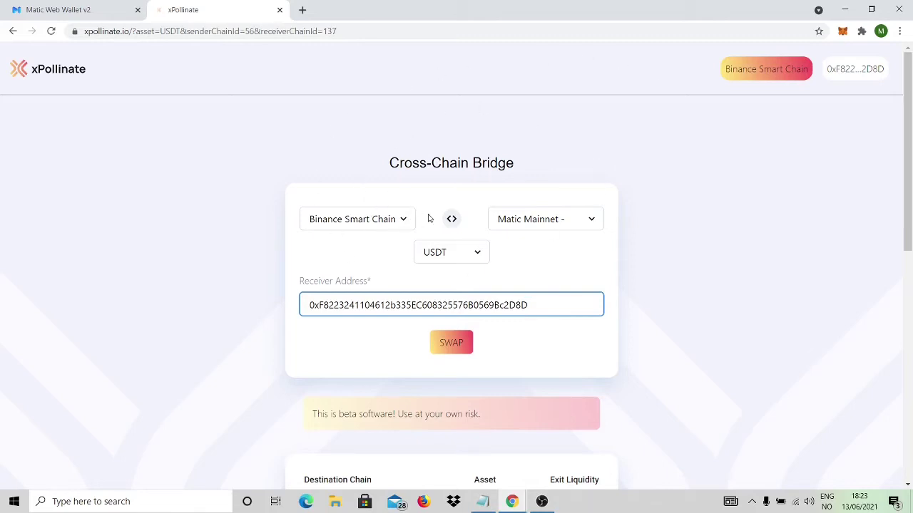
- Check the MetaMask account, start the xPollinate swap and approve the MetaMask request to set up the channels
click(843, 32)
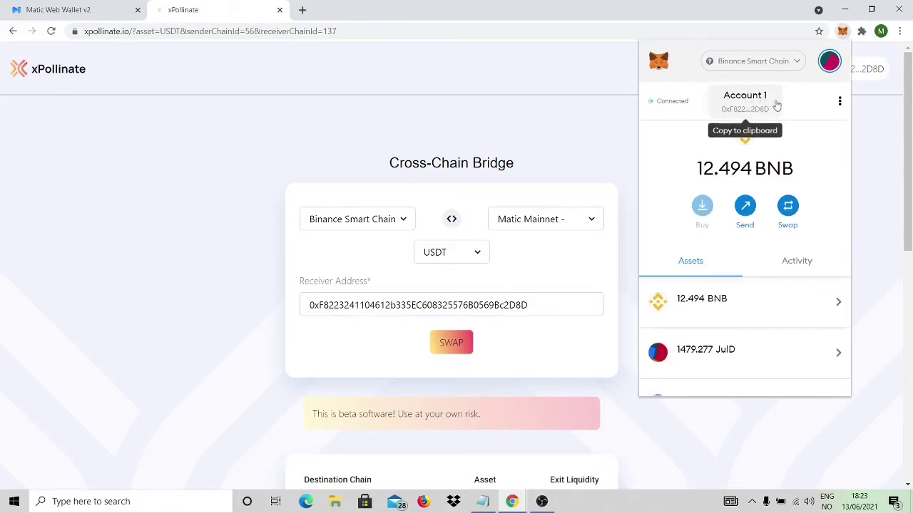
click(533, 283)
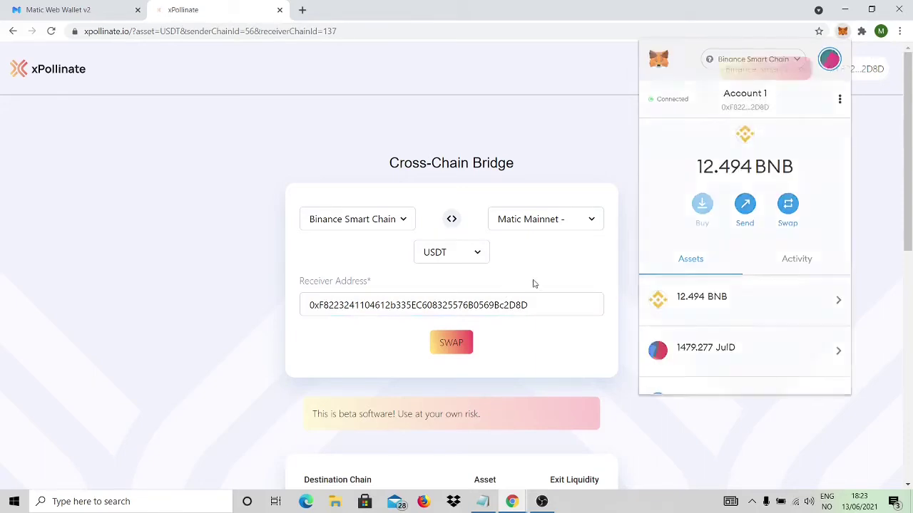
click(452, 343)
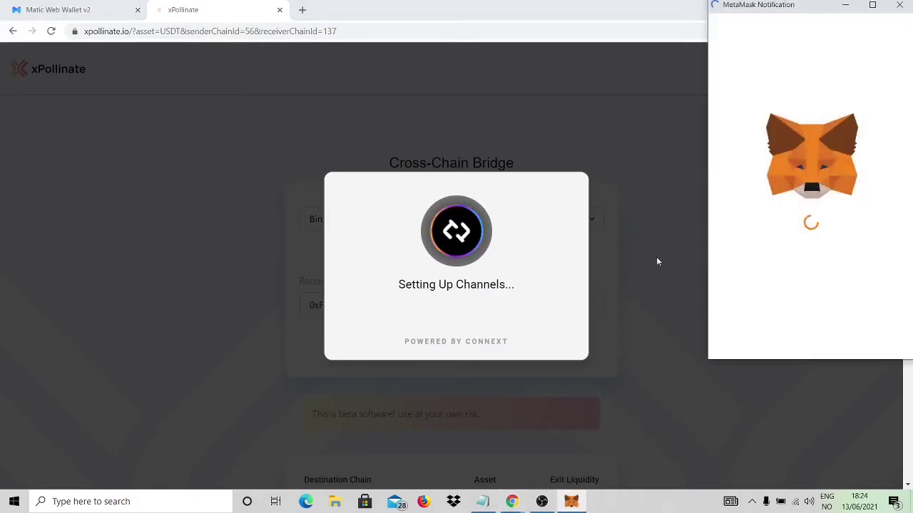
click(851, 330)
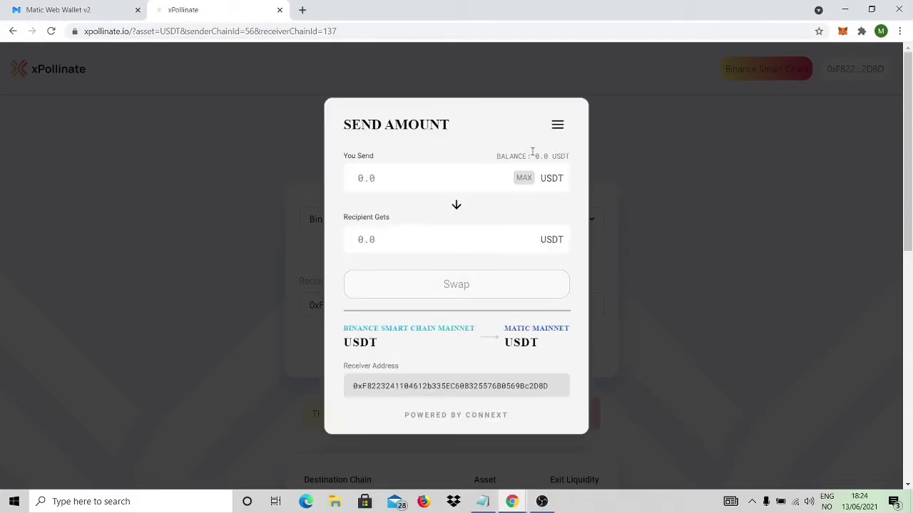
- Enter 90 USDT as the amount to send and review the transfer details down to the receiver address
drag(535, 155, 552, 156)
click(419, 179)
text(90)
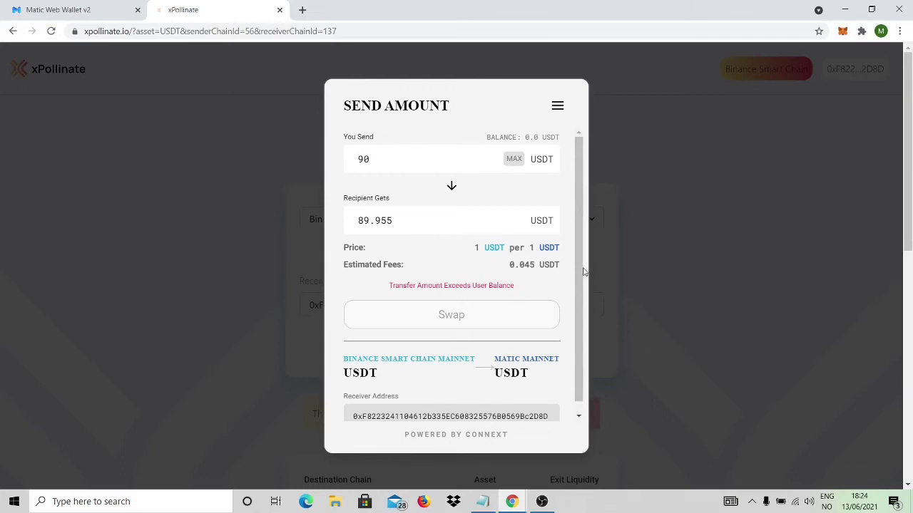
scroll(581, 271, down, 1)
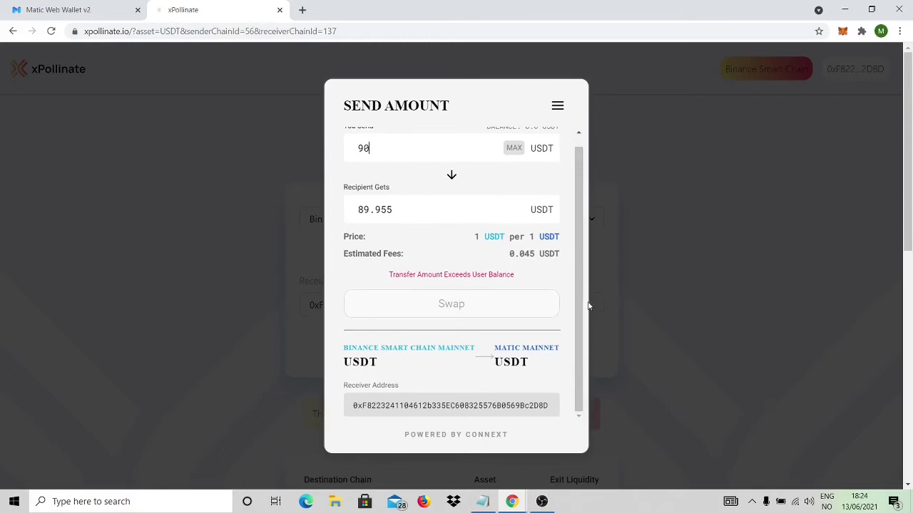
scroll(579, 238, up, 1)
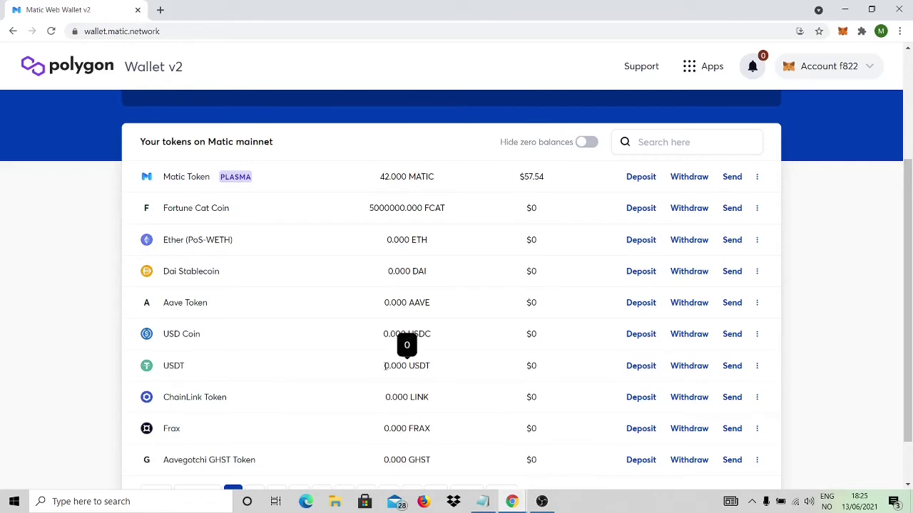
- Check the USDT balance in the Polygon wallet's list of tokens on Matic mainnet
drag(385, 366, 403, 364)
click(385, 366)
drag(385, 366, 405, 365)
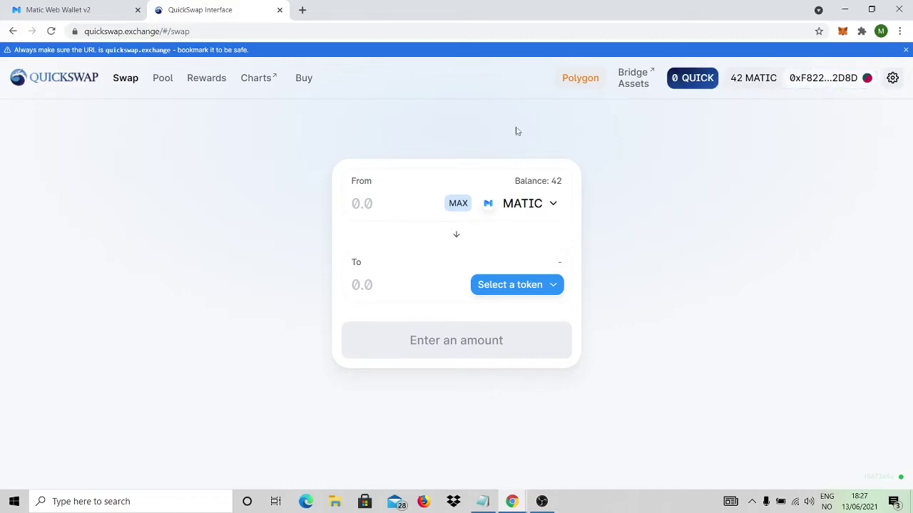
- On QuickSwap, search the token list for usdt and choose USDT as the token to swap from
click(531, 206)
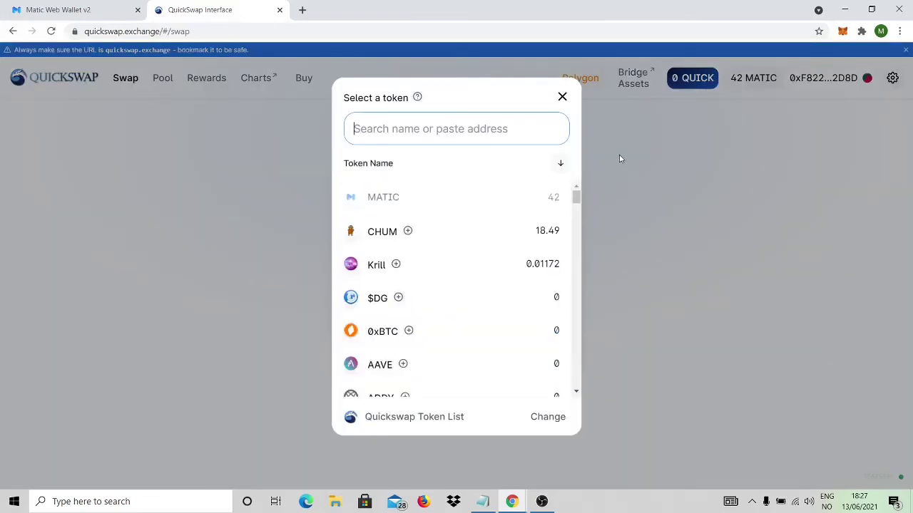
click(562, 98)
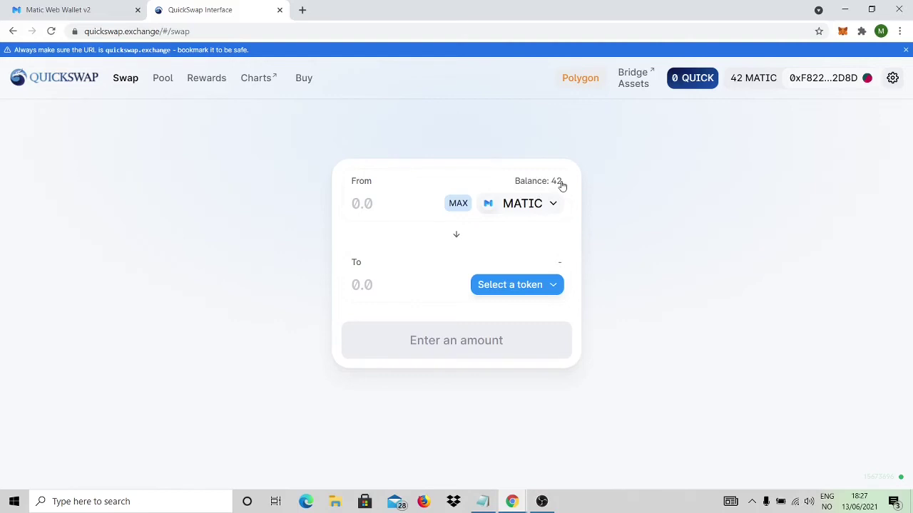
click(517, 210)
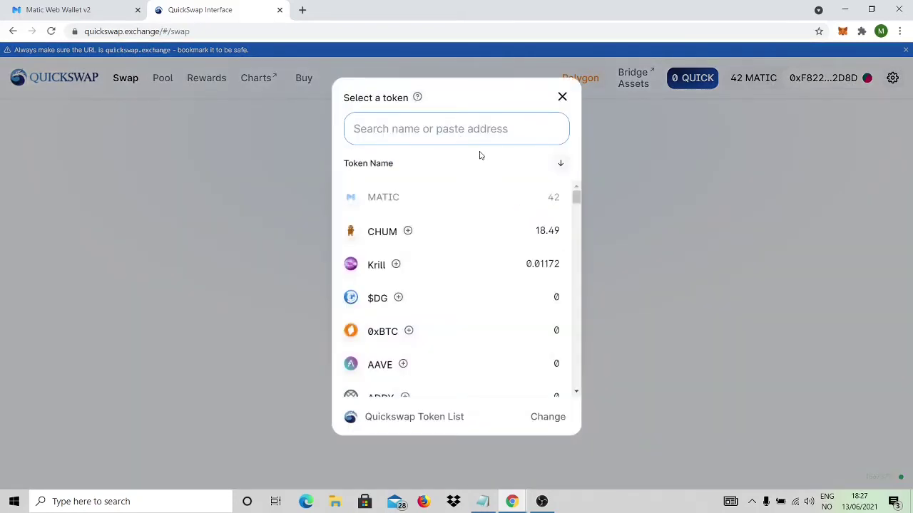
text(usdt)
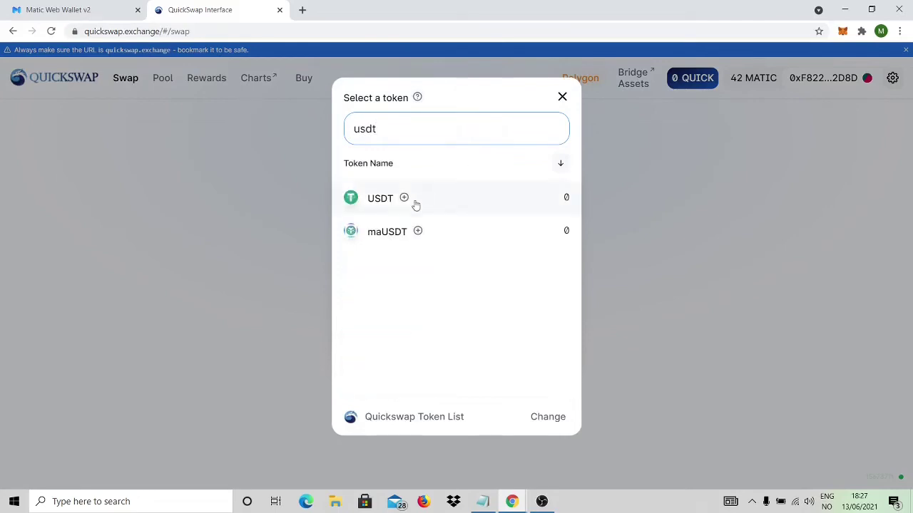
click(379, 198)
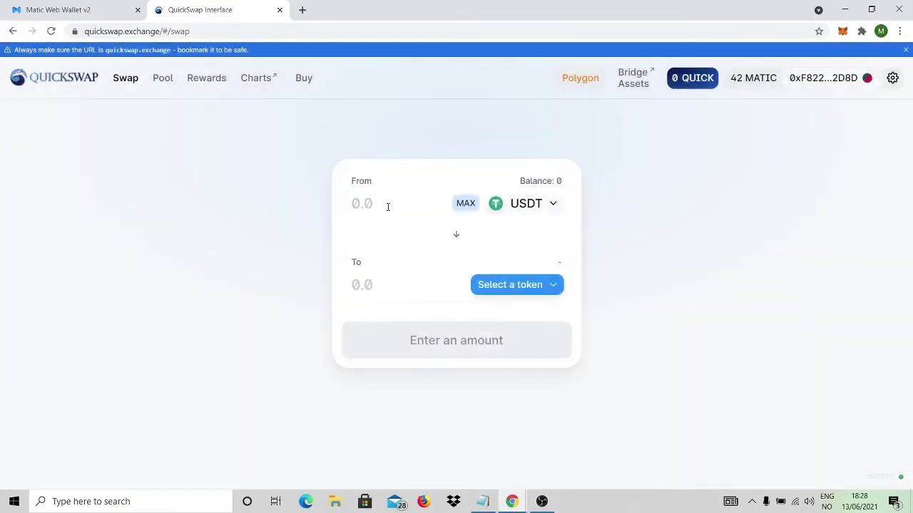
click(388, 207)
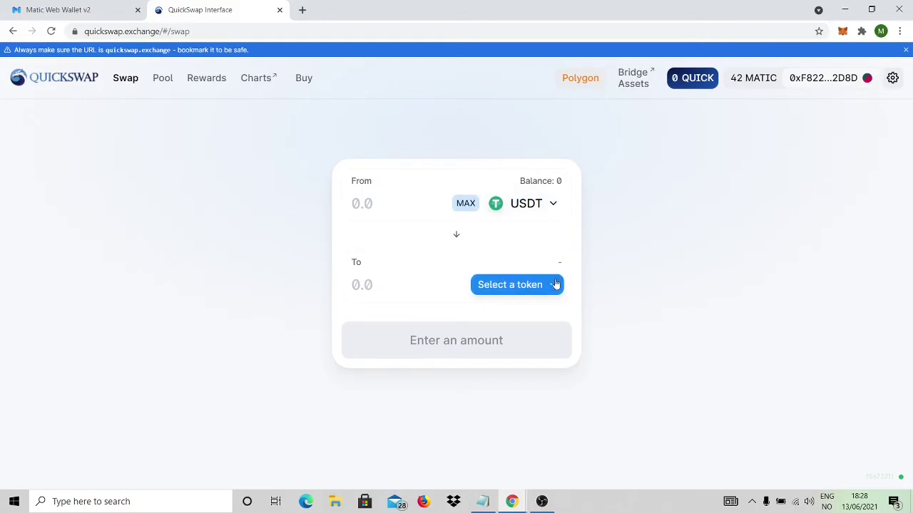
- Choose MATIC as the token to receive and enter 89 USDT as the amount to swap
click(555, 284)
click(394, 198)
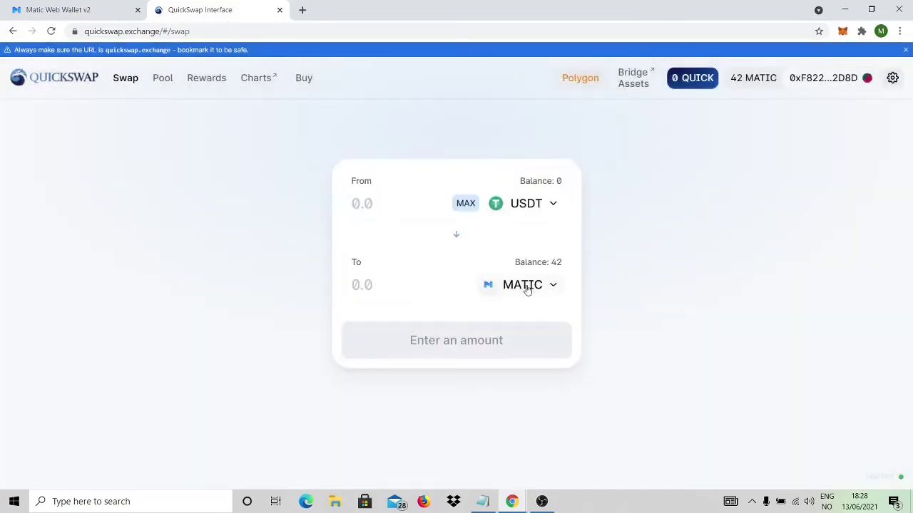
click(354, 203)
text(89)
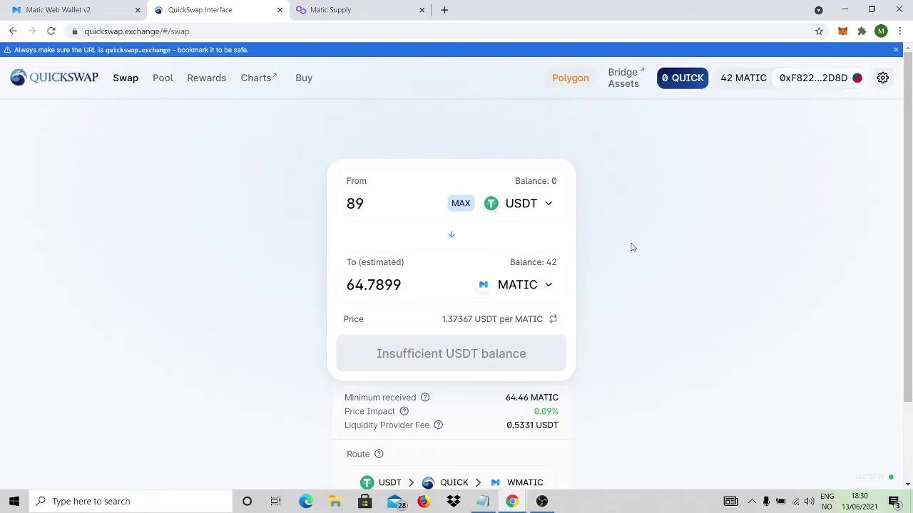
- View the Polygon Faucet page on matic.supply and return to the QuickSwap swap page
click(368, 6)
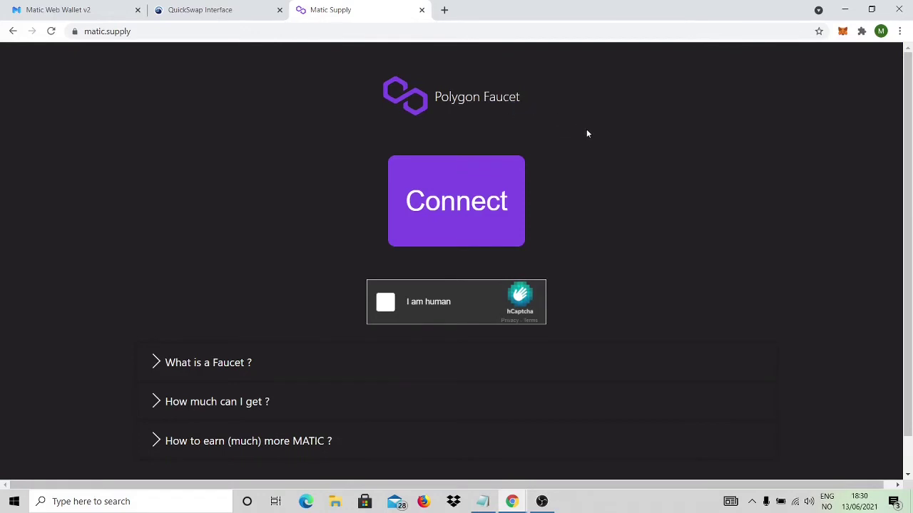
click(214, 6)
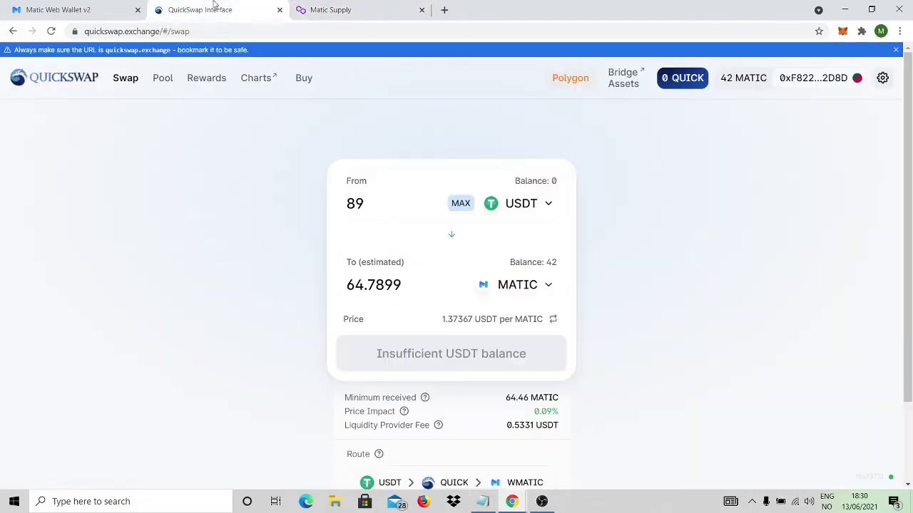
- Check the token balances in the Polygon wallet and return to the QuickSwap swap page
click(98, 5)
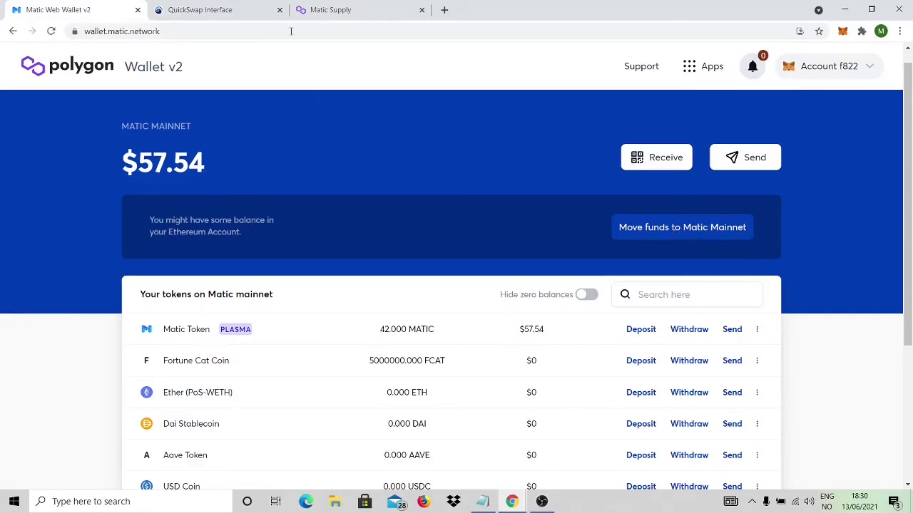
click(224, 7)
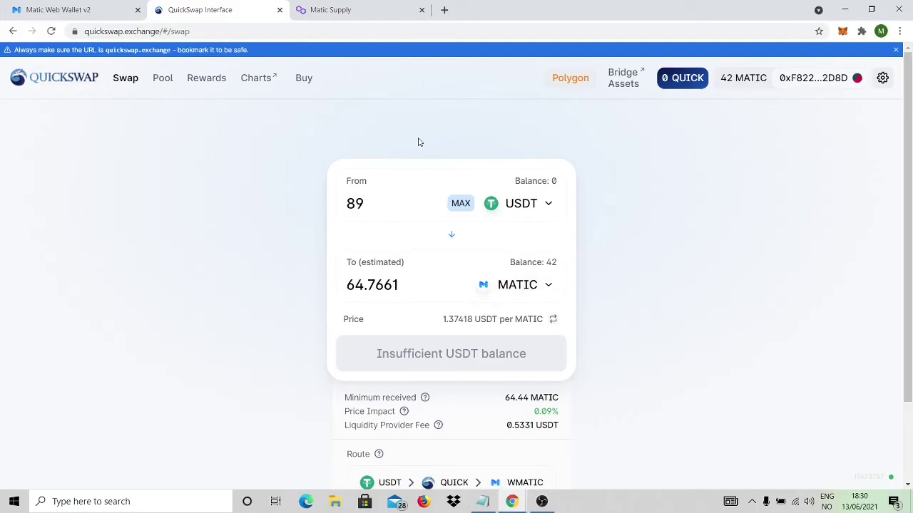
- On the Polygon Faucet page, start the human verification and submit every truck image in the first picture set
click(359, 6)
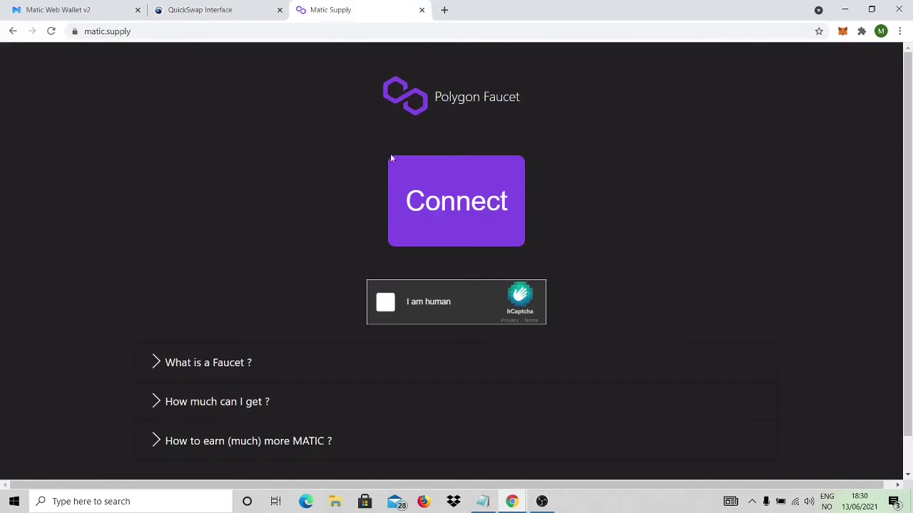
click(387, 303)
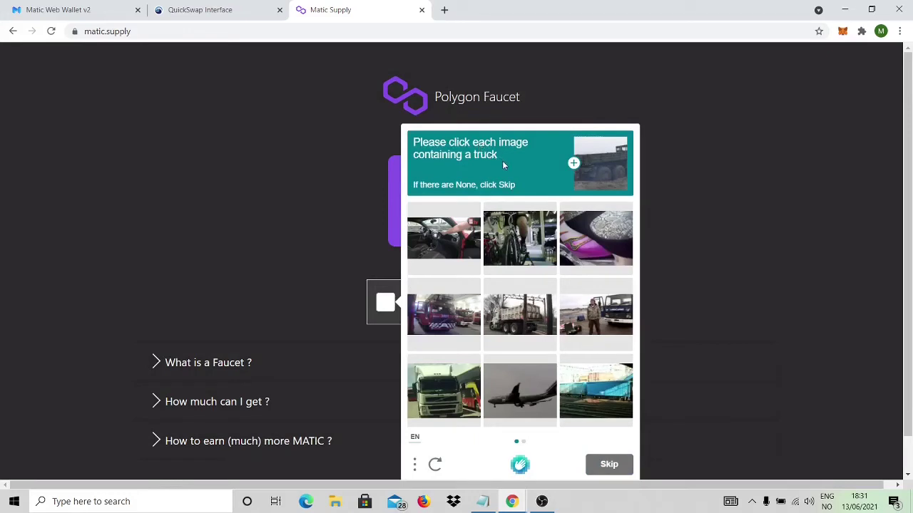
click(454, 314)
click(510, 323)
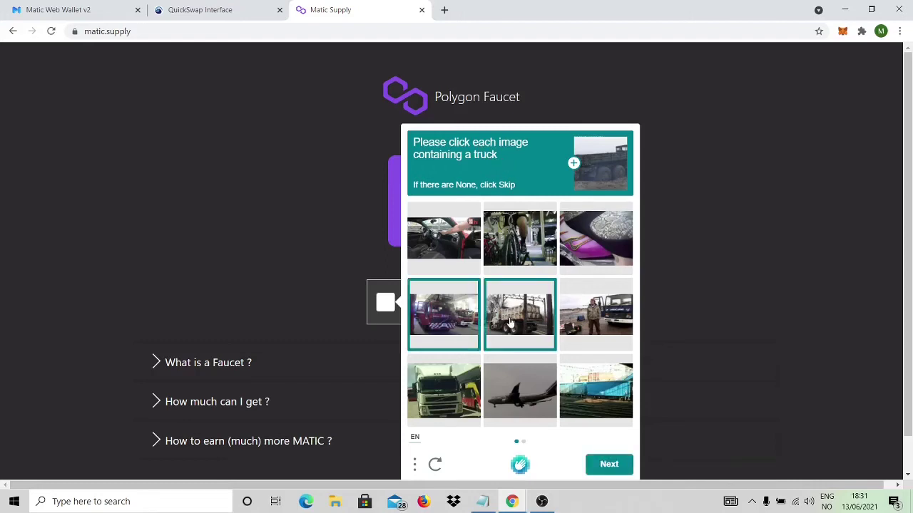
click(587, 314)
click(446, 392)
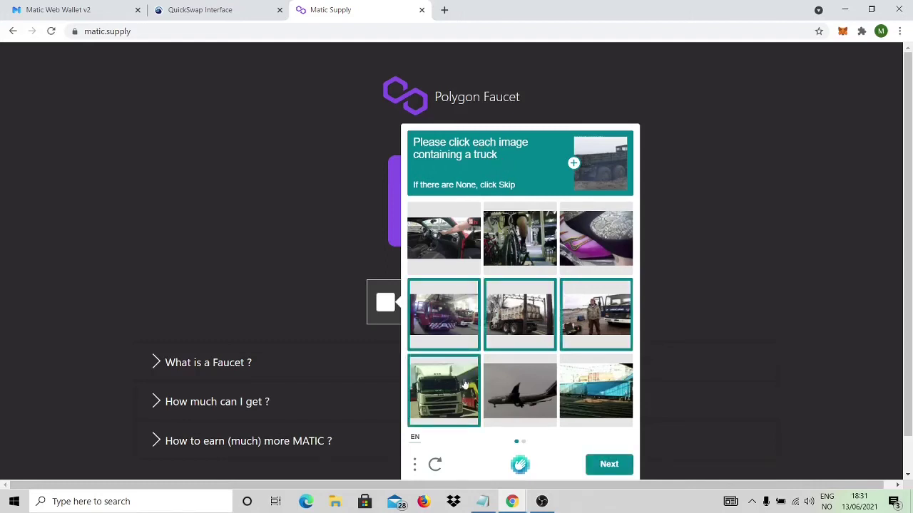
click(602, 468)
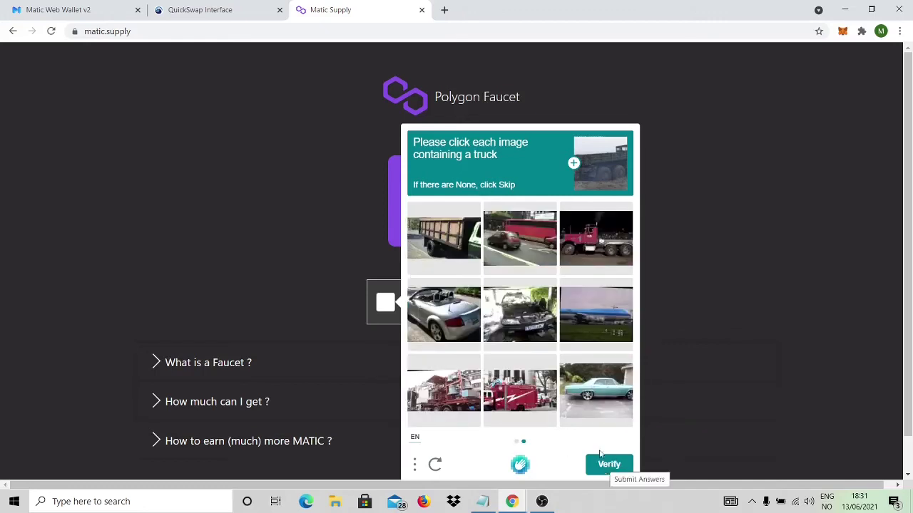
- Select all truck images in the second picture set and submit the answers for verification
click(444, 242)
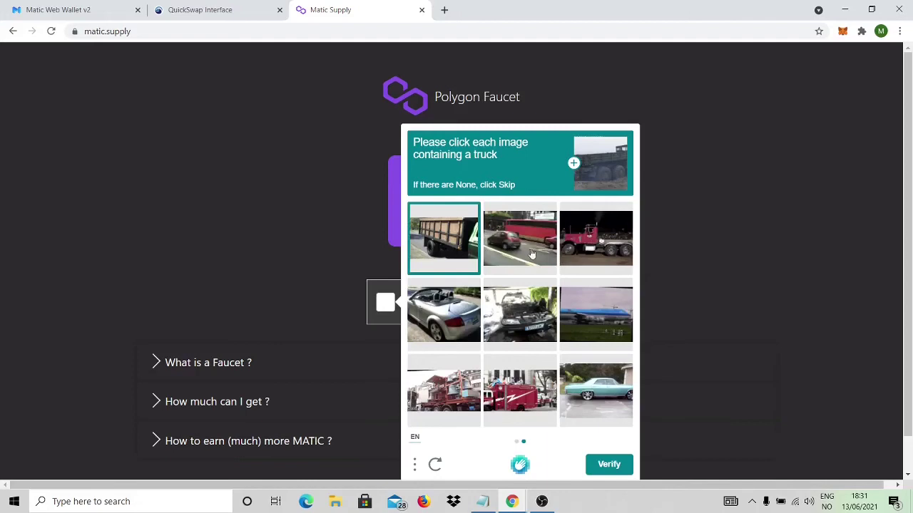
click(593, 246)
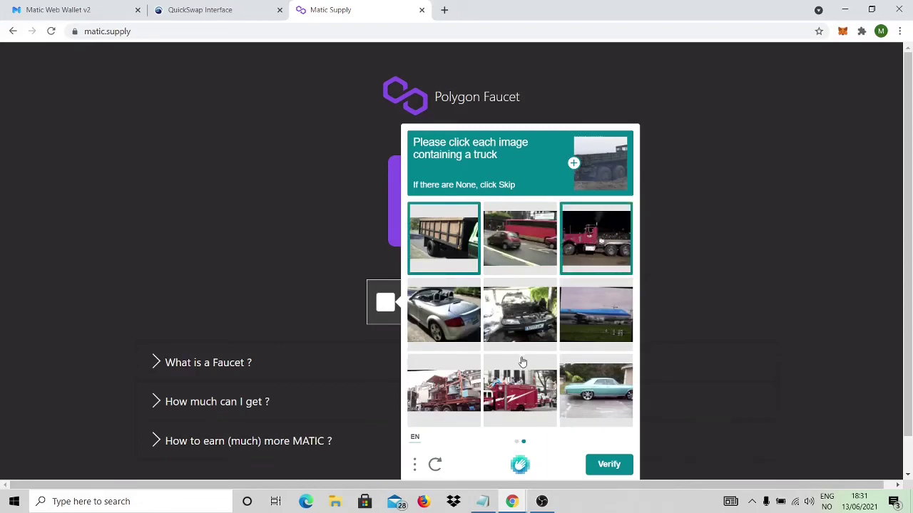
click(432, 401)
click(531, 393)
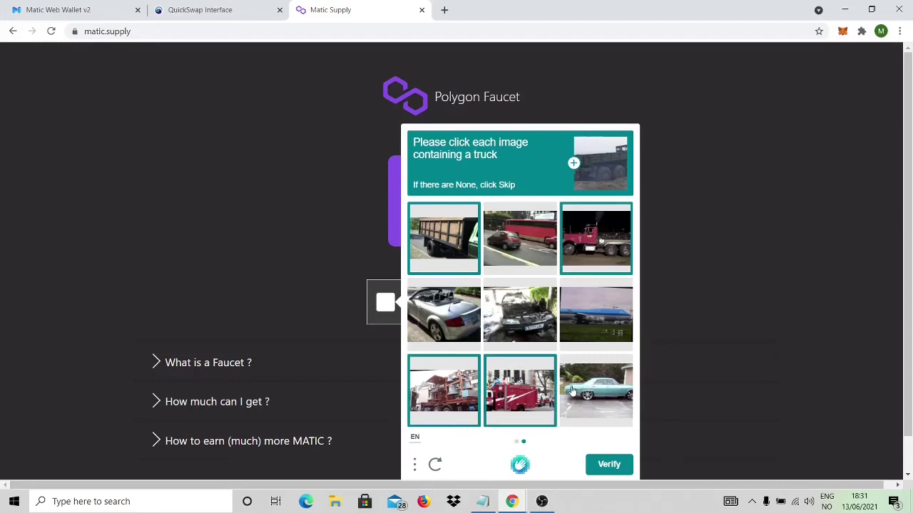
click(611, 471)
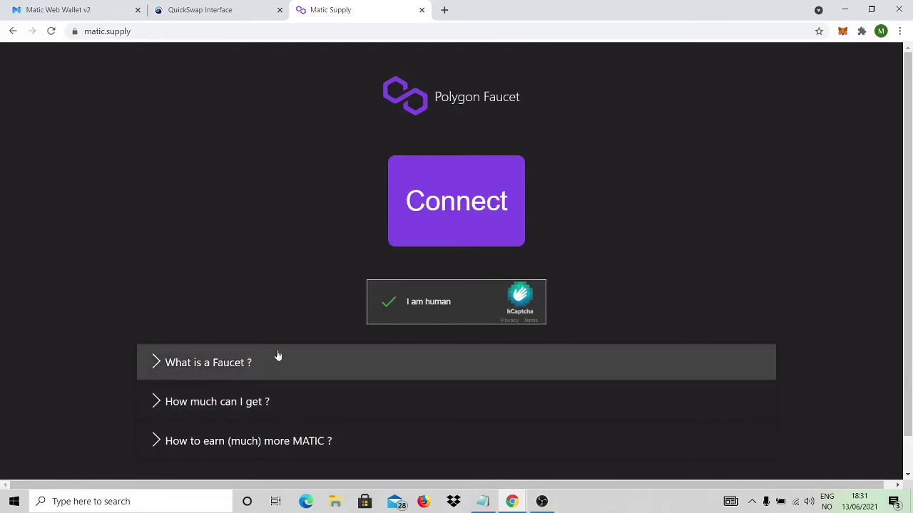
- Connect the wallet to the Polygon Faucet and check its MATIC balance below the verification box
right_click(463, 204)
click(464, 203)
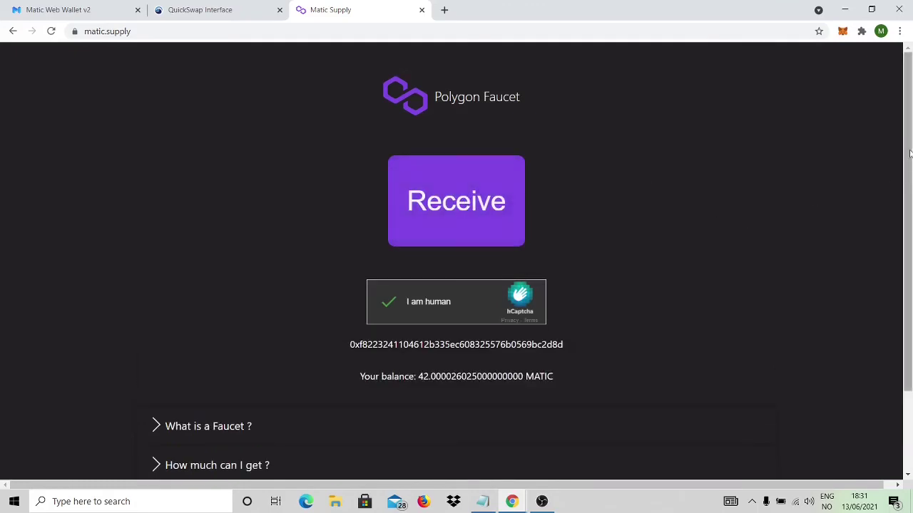
scroll(909, 154, down, 2)
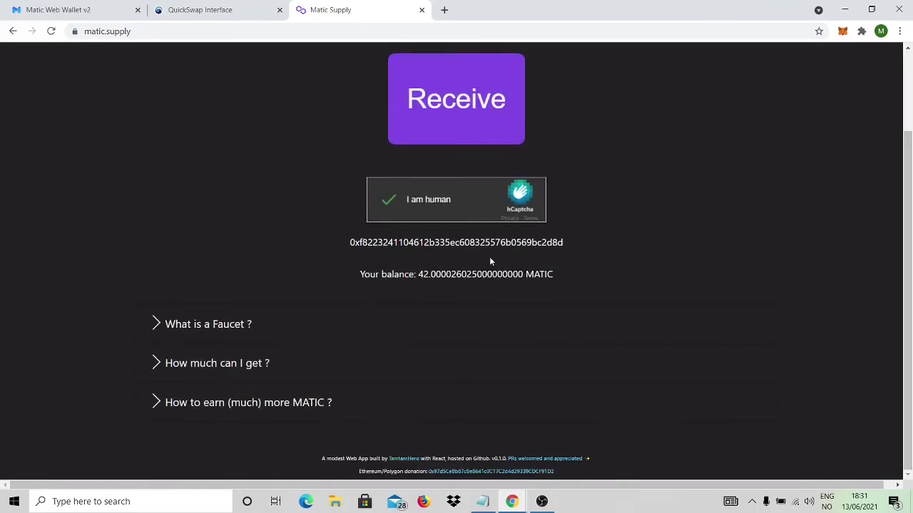
mouse_move(418, 274)
mouse_down()
mouse_move(550, 273)
mouse_move(428, 274)
mouse_up()
click(414, 123)
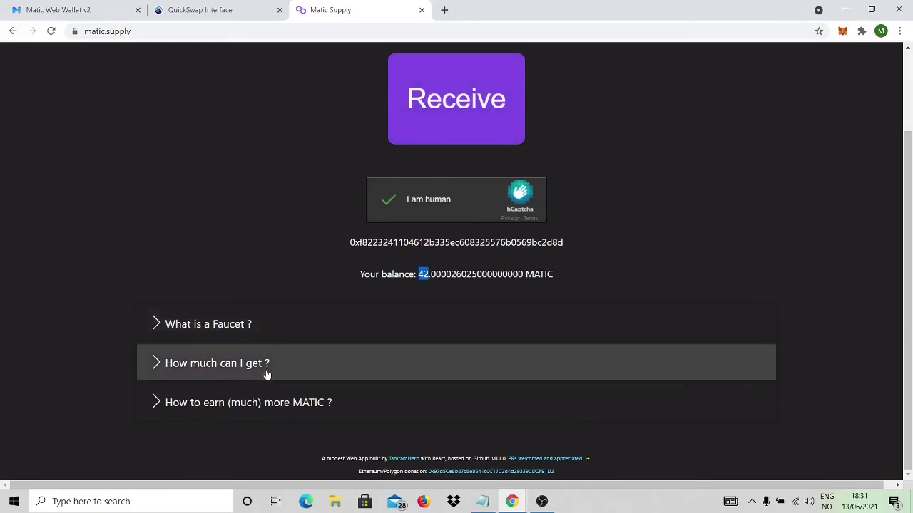
- Expand the faucet's "How much can I get ?" section and examine the payout amount, transaction coverage and daily usage limit
click(266, 369)
click(264, 367)
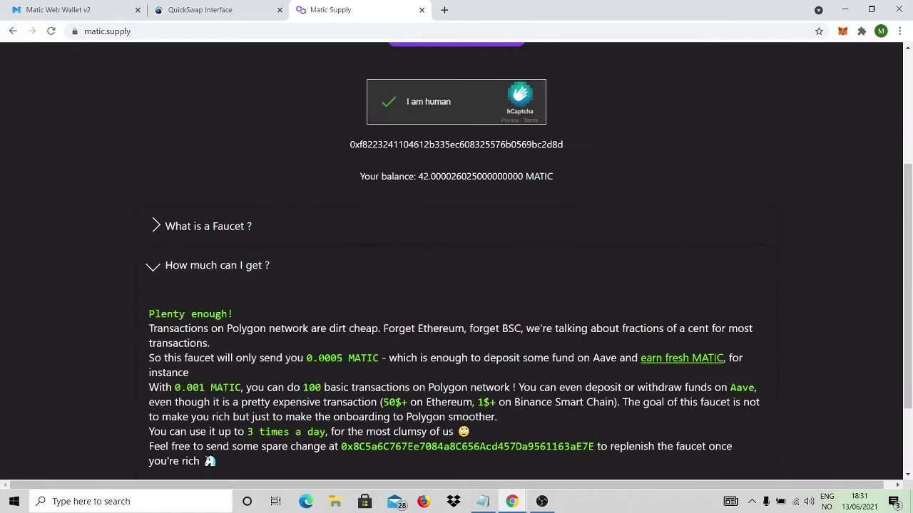
drag(318, 358, 342, 357)
drag(149, 387, 322, 387)
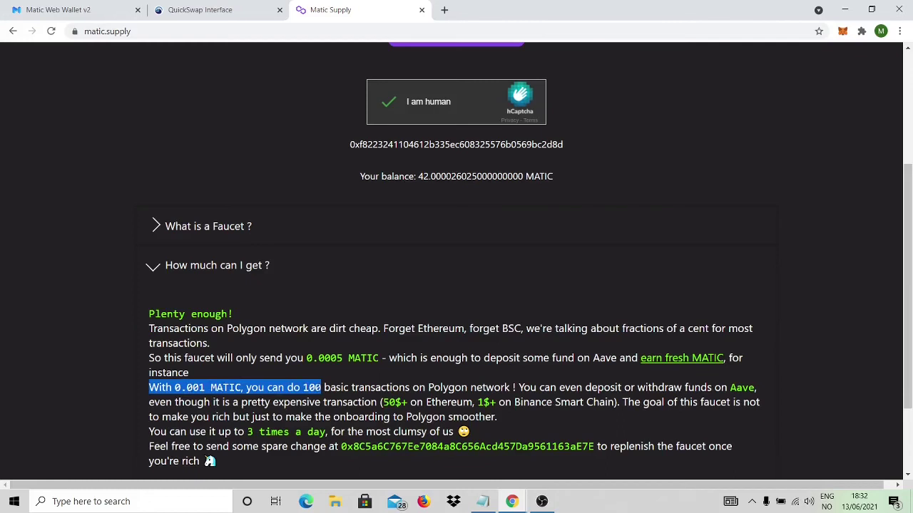
drag(512, 387, 149, 387)
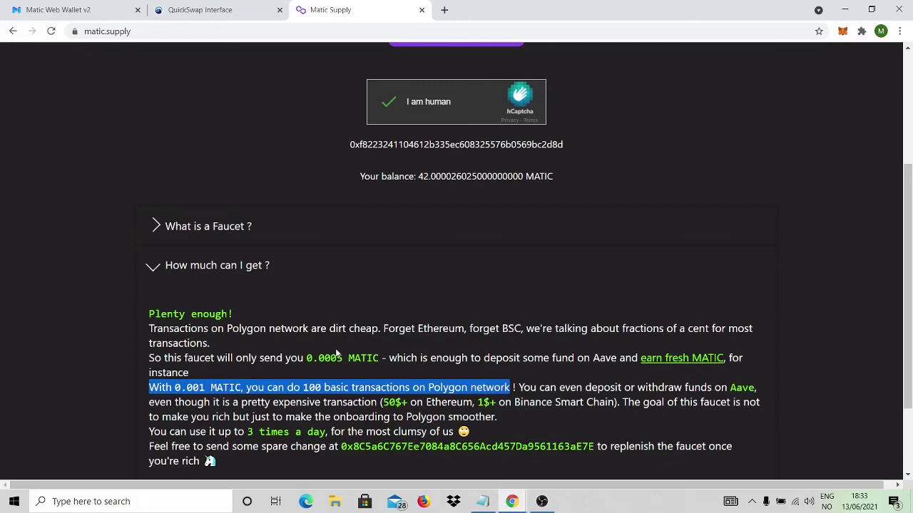
click(337, 353)
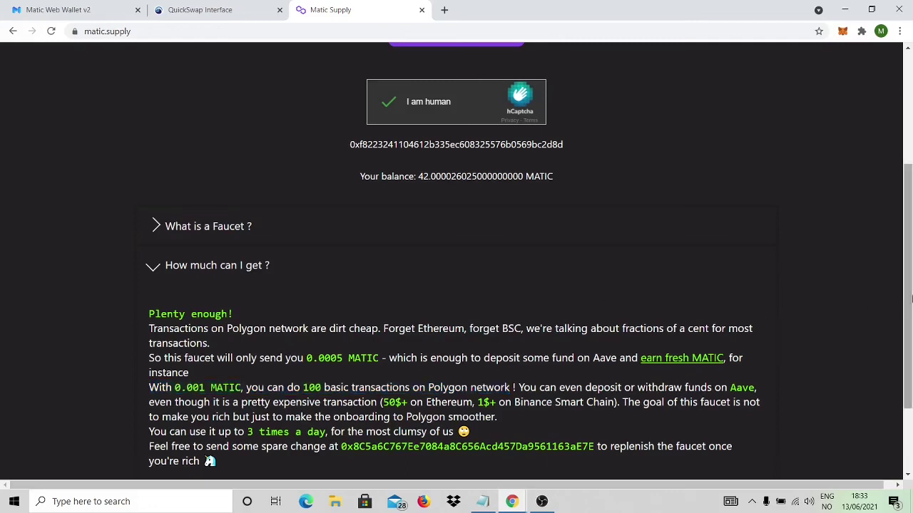
drag(910, 298, 910, 346)
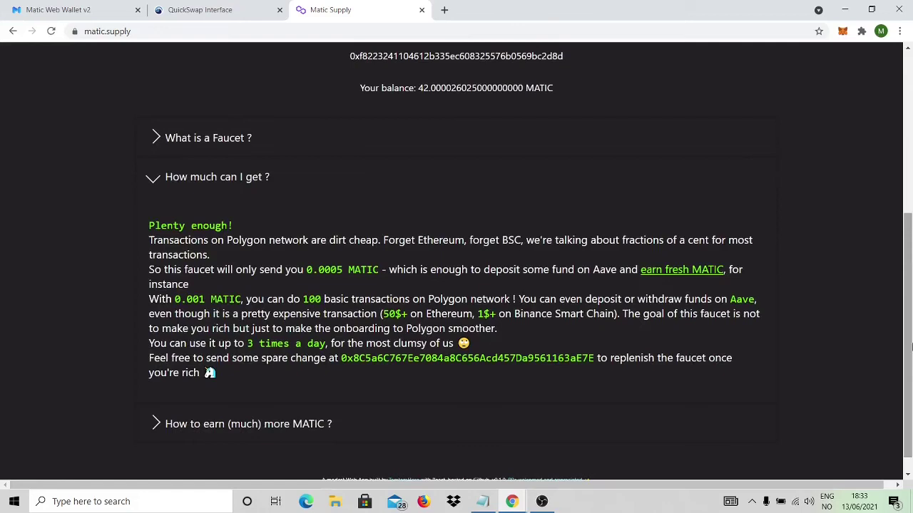
scroll(910, 346, up, 3)
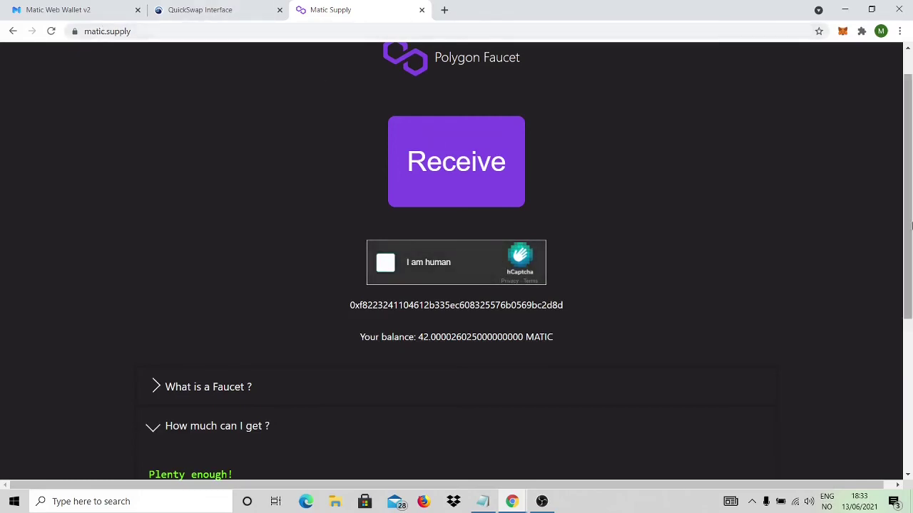
scroll(911, 292, down, 2)
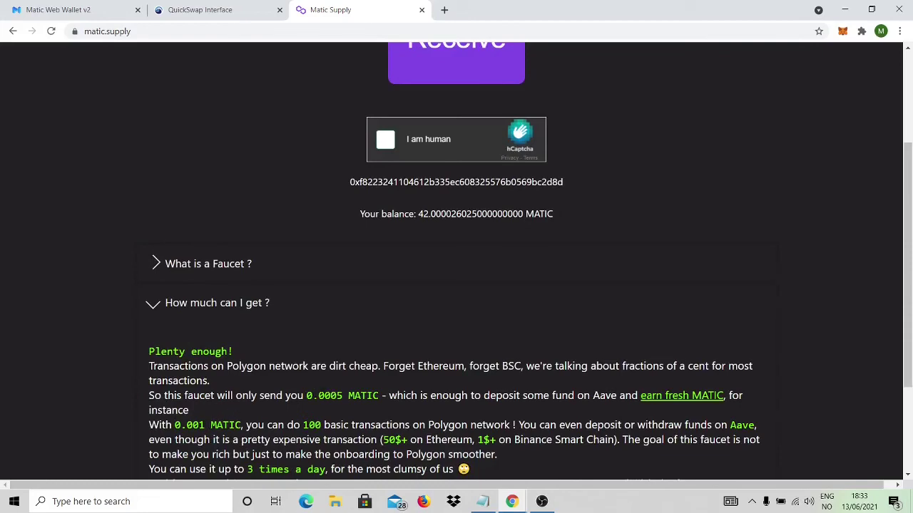
drag(318, 395, 355, 396)
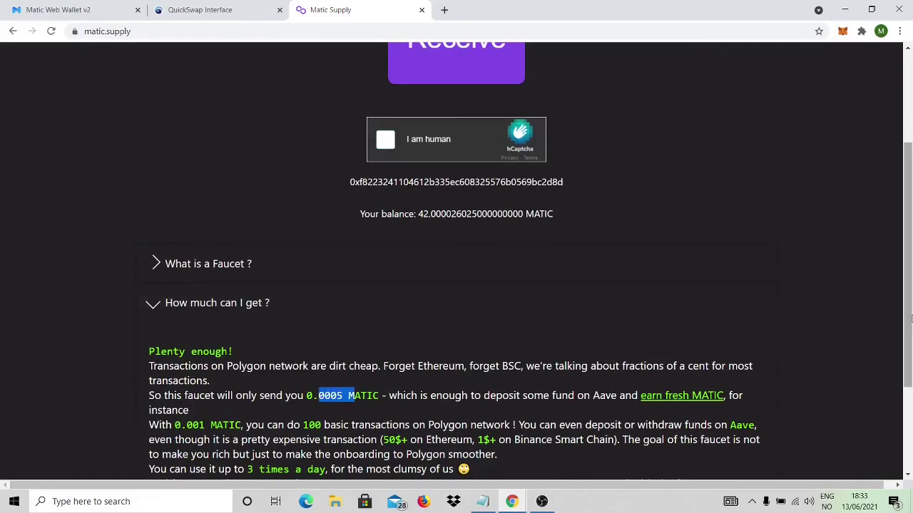
drag(911, 283, 910, 364)
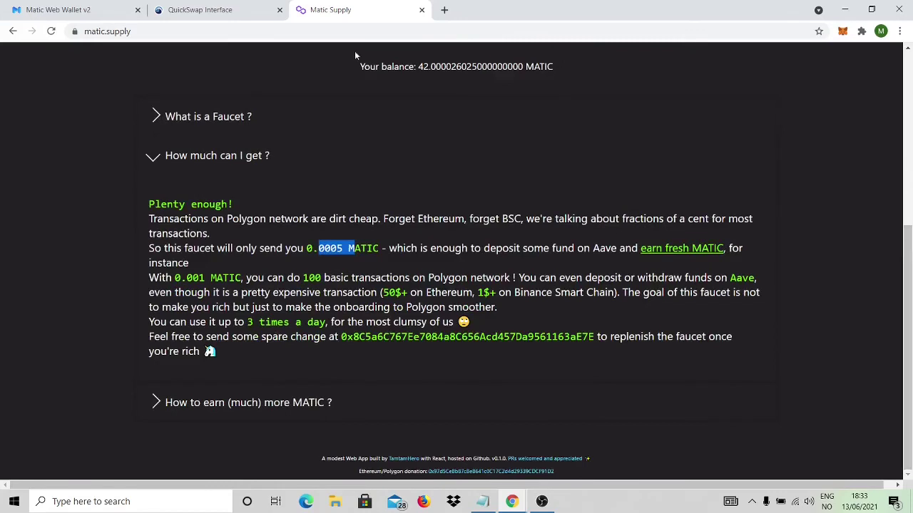
- Compare the QuickSwap USDT to MATIC swap with the faucet's payout information, and view the Polygon wallet
click(206, 9)
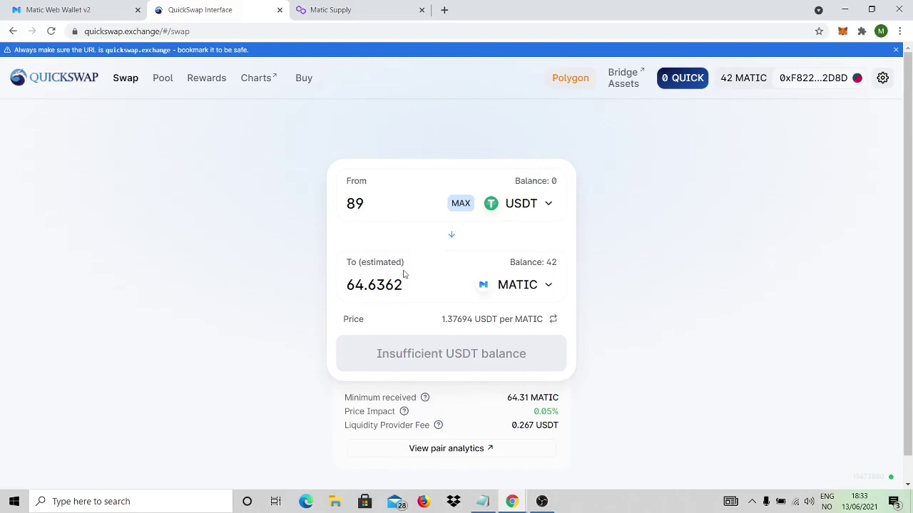
click(347, 6)
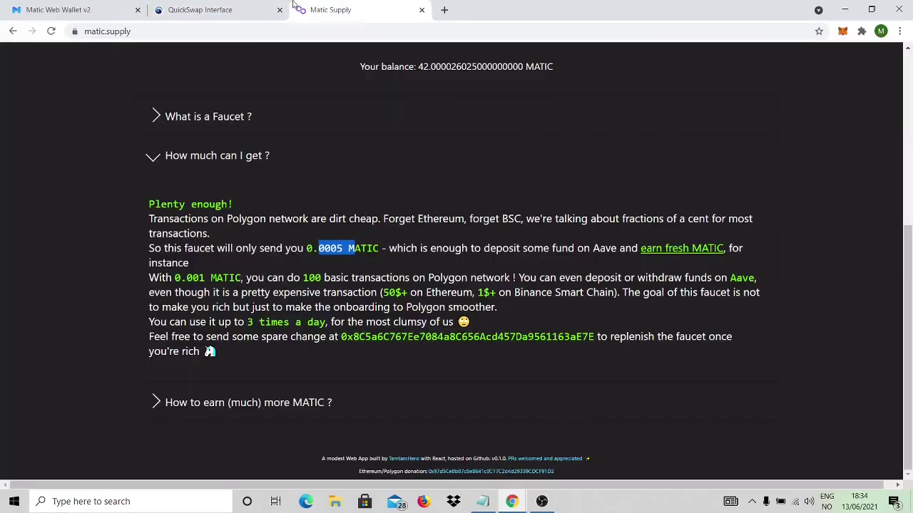
click(240, 6)
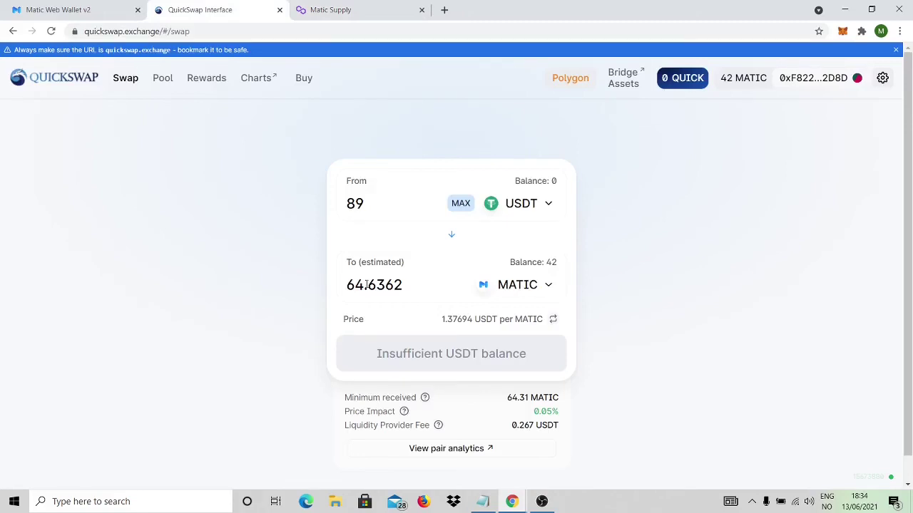
click(364, 6)
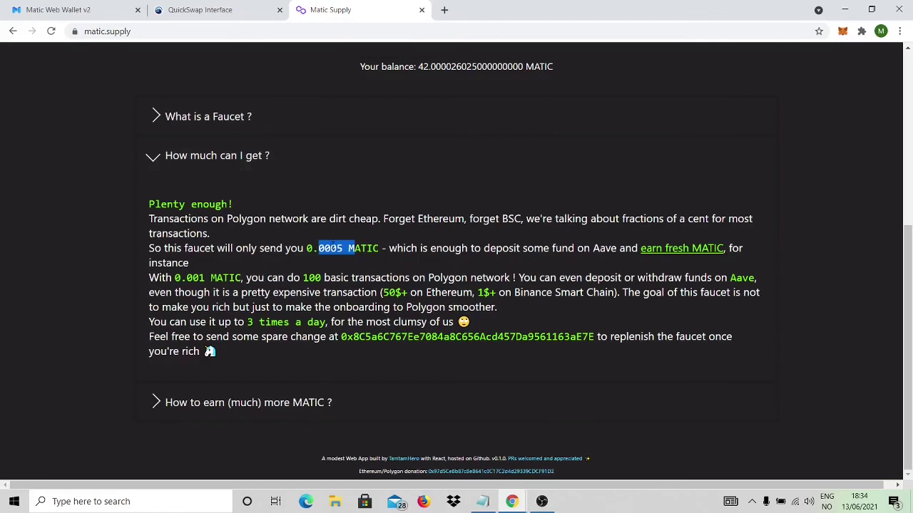
click(204, 7)
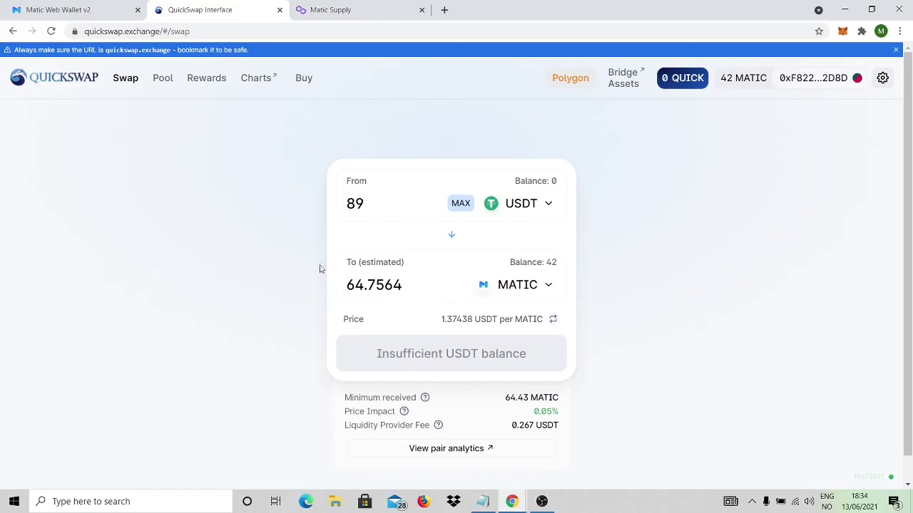
click(73, 9)
- On QuickSwap, browse the token list for the token to swap from through to its end, and close it without choosing
click(191, 7)
click(535, 208)
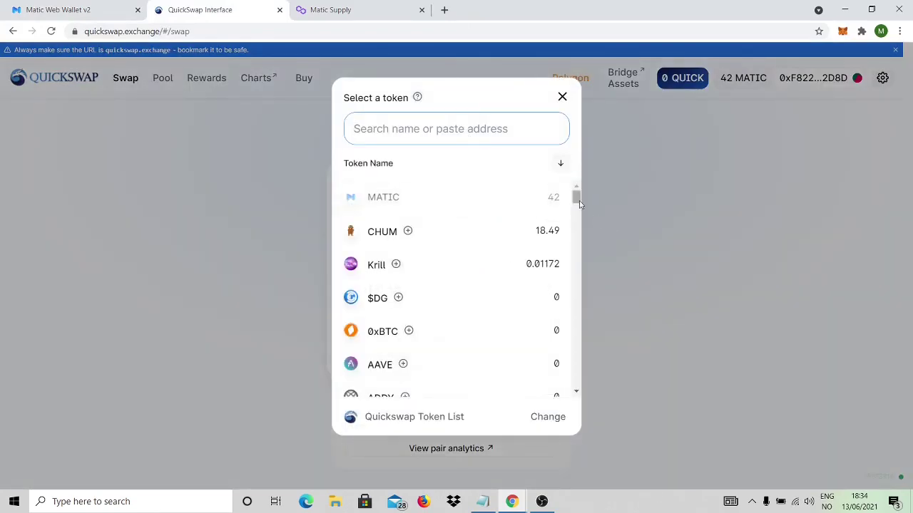
drag(576, 197, 583, 451)
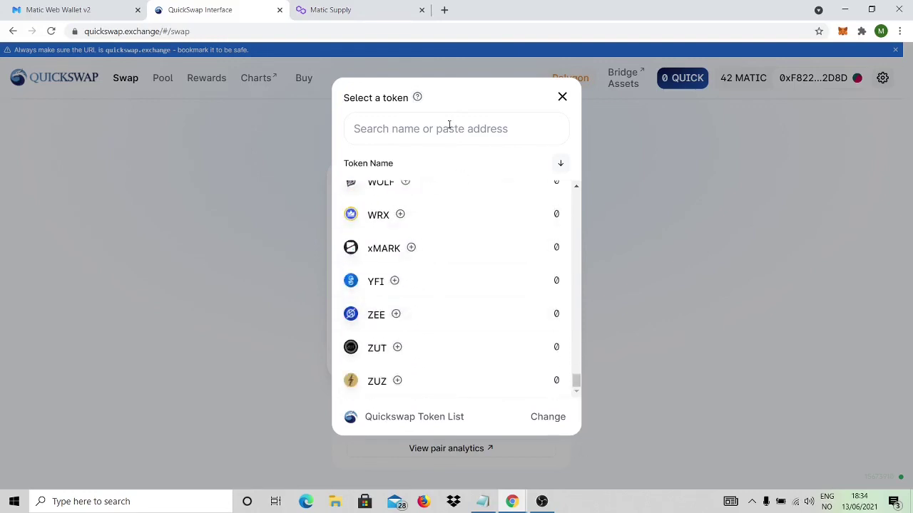
click(409, 123)
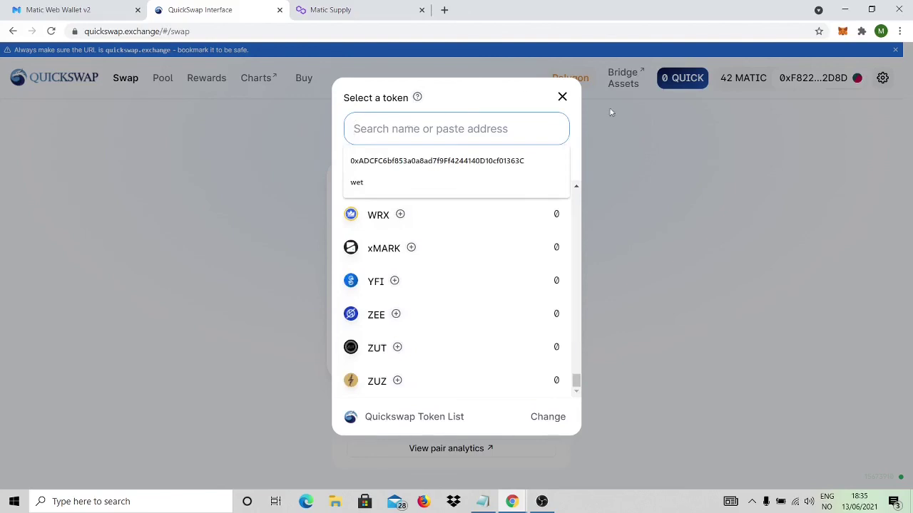
key(Escape)
key(Escape)
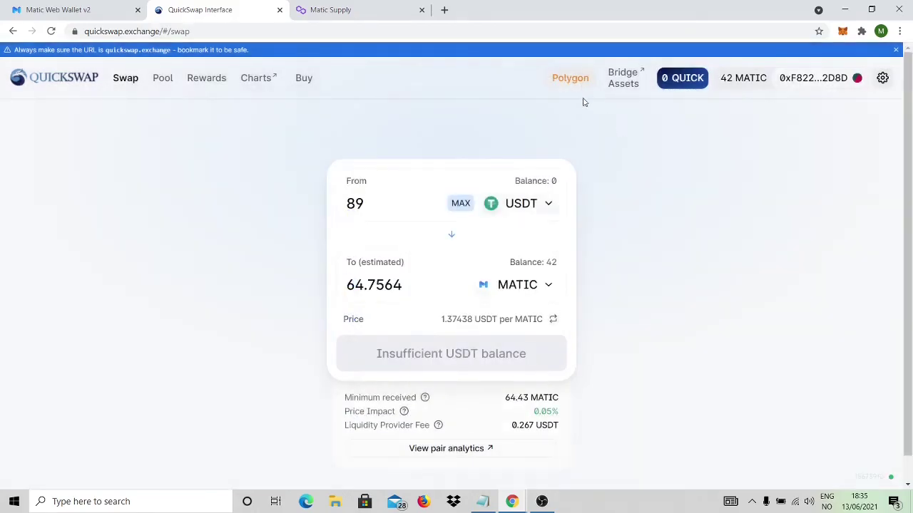